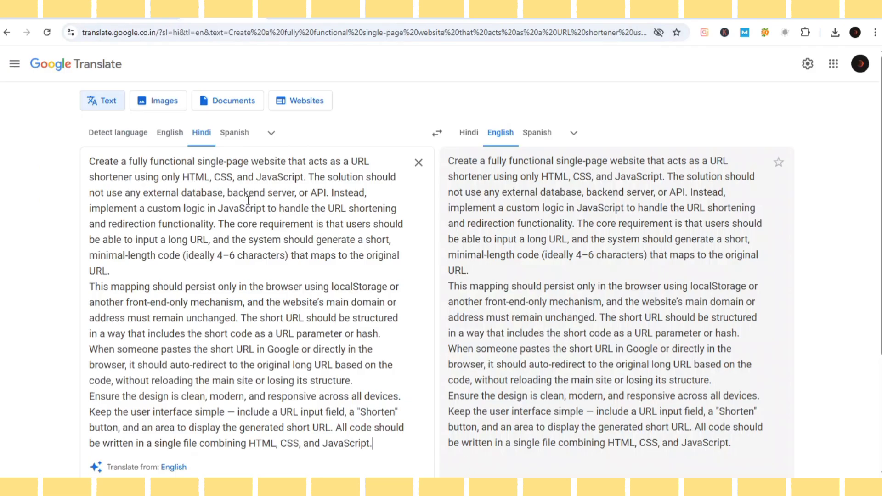
Select the whole English URL-shortener prompt in Google Translate and return to AI Studio's new chat
left_click(249, 200)
key("ctrl+a")
key("ctrl+c")
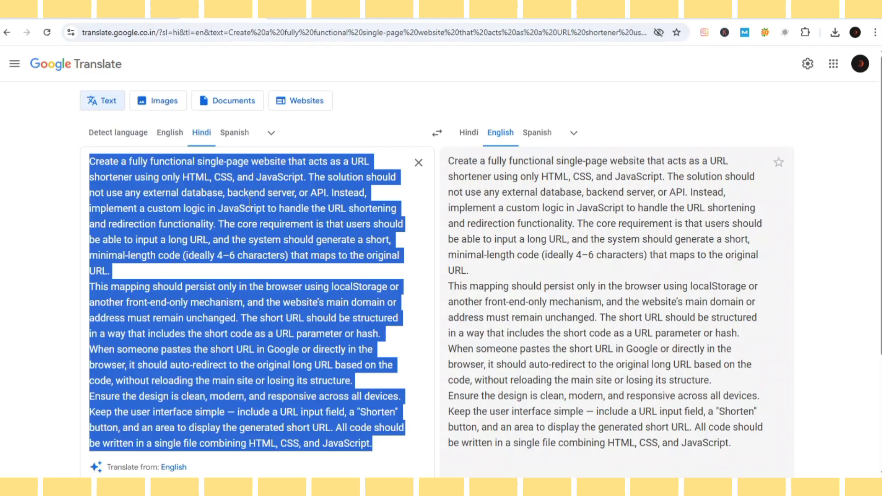
left_click(79, 21)
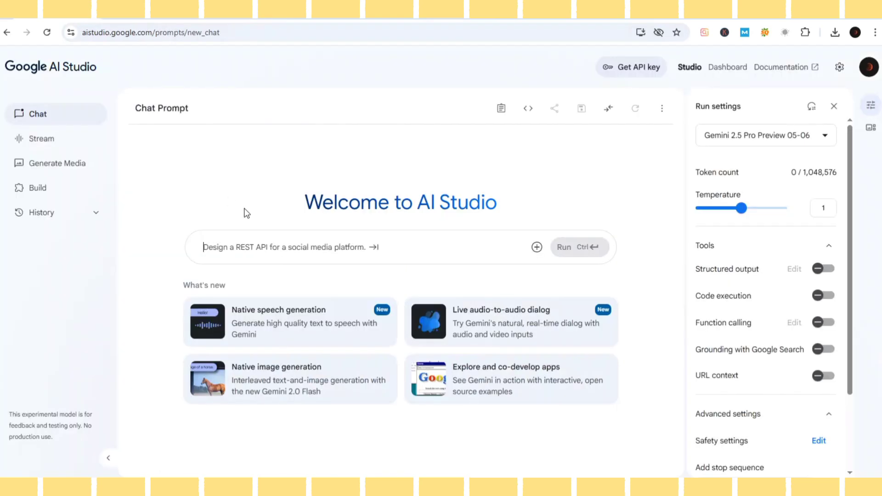
Paste the URL-shortener prompt into the new chat and run it on Gemini 2.5 Pro
left_click(299, 242)
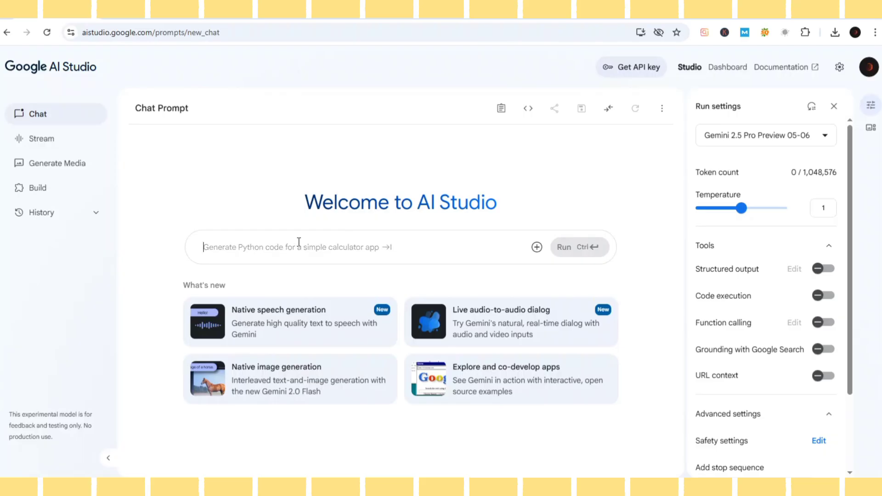
key("ctrl+v")
scroll(363, 282, "down", 3)
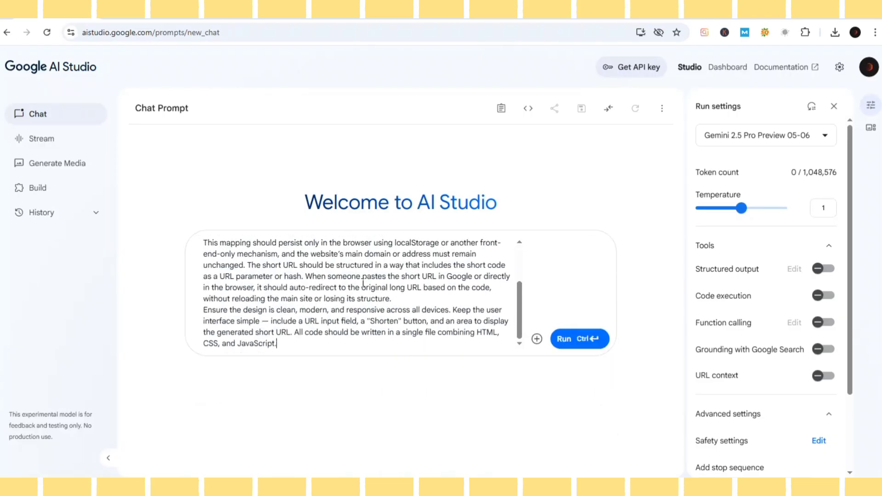
left_click(561, 339)
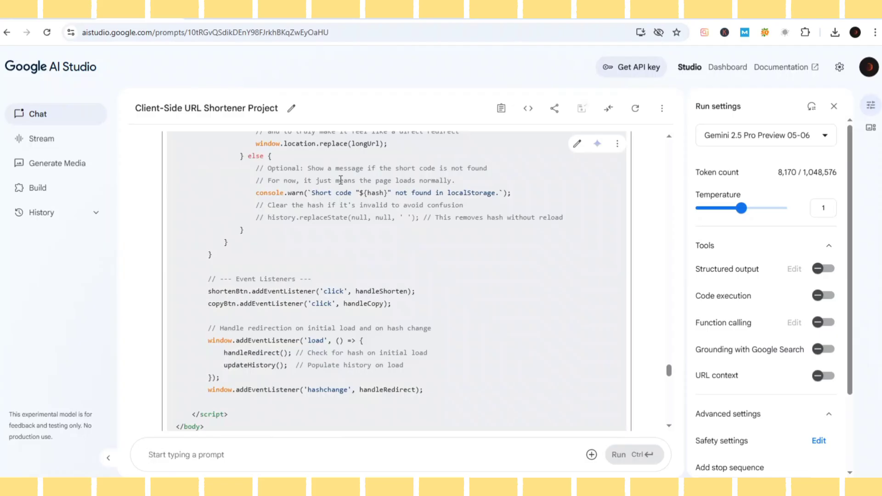
Copy the generated single-file HTML code and minimize Chrome
scroll(341, 180, "down", 2)
left_click(177, 387)
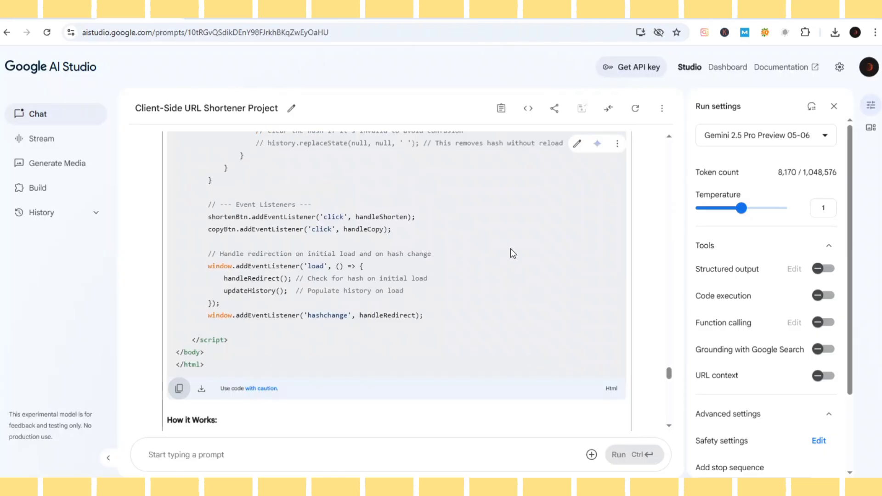
left_click(822, 17)
Create a new text document on the desktop and paste the generated code into it
right_click(361, 113)
mouse_move(413, 215)
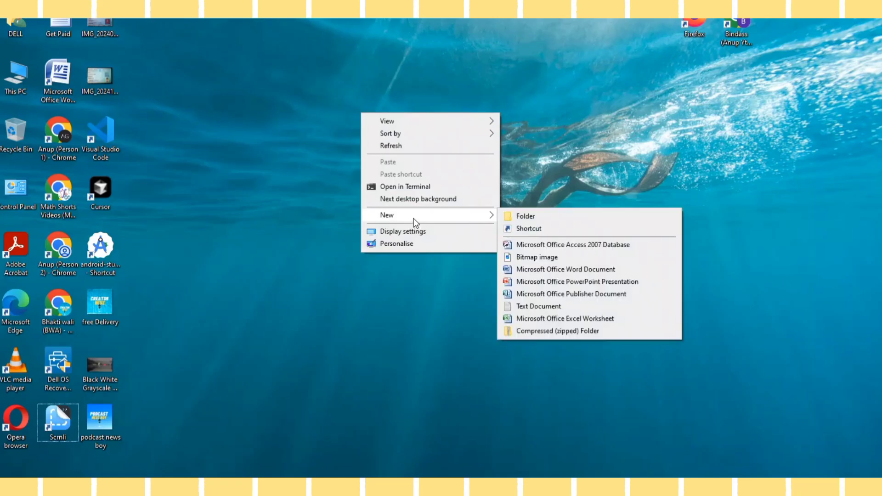
left_click(539, 305)
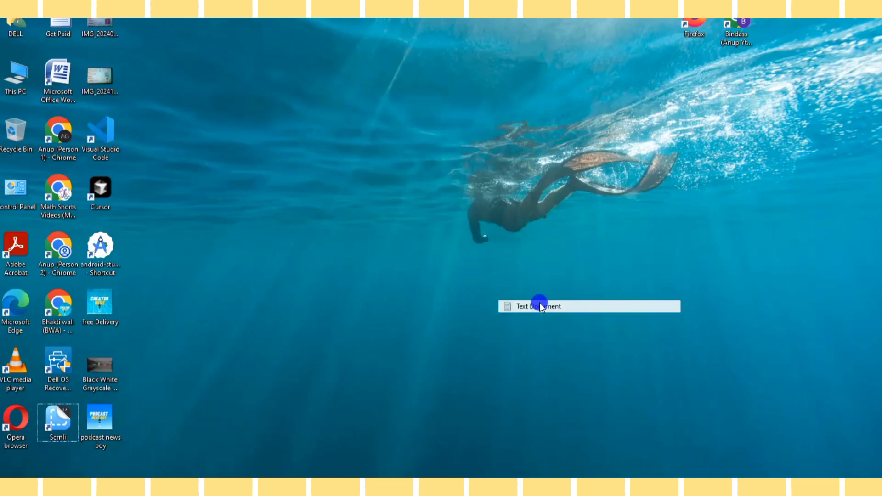
key("Return")
double_click(352, 142)
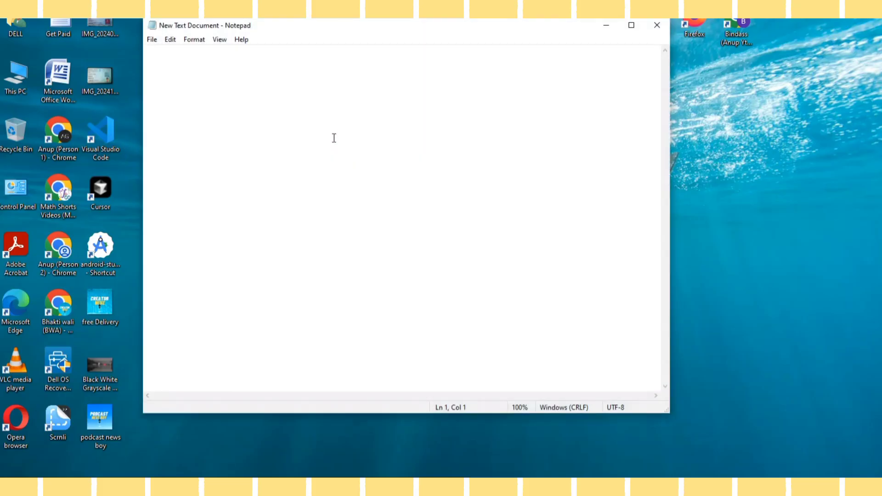
key("ctrl+v")
Save the document to the Desktop as index.html and minimize Notepad
left_click(151, 40)
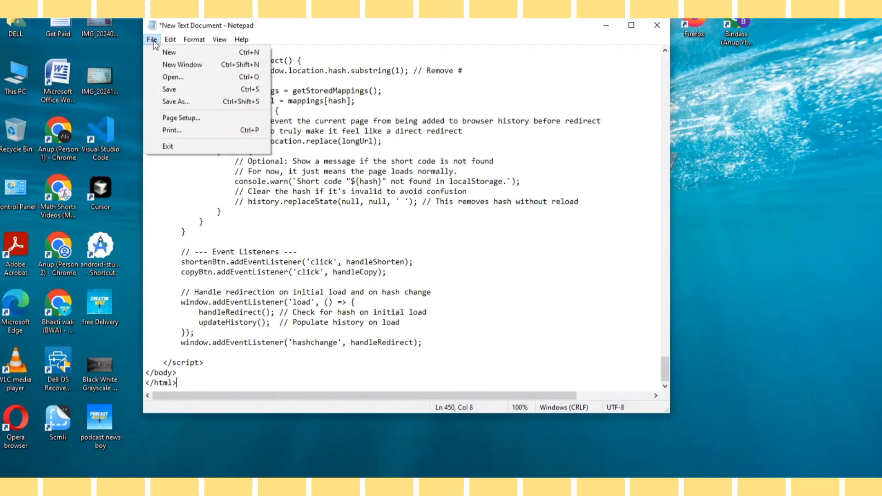
left_click(192, 104)
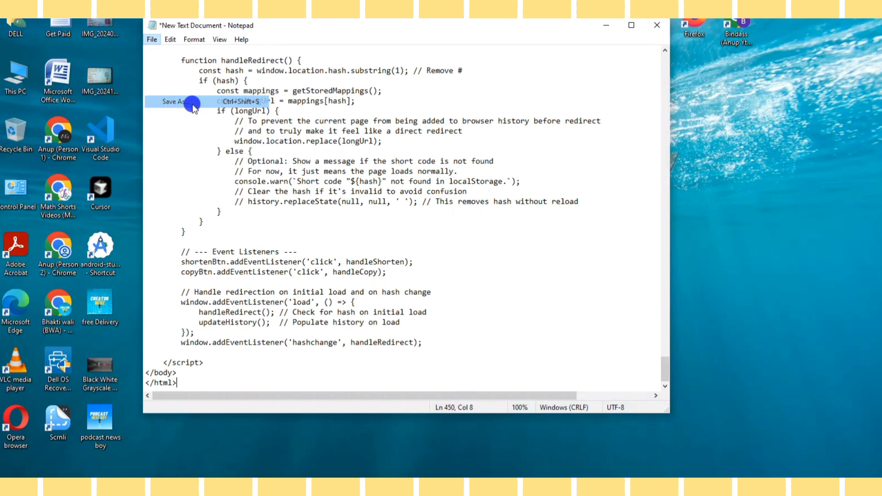
left_click(186, 128)
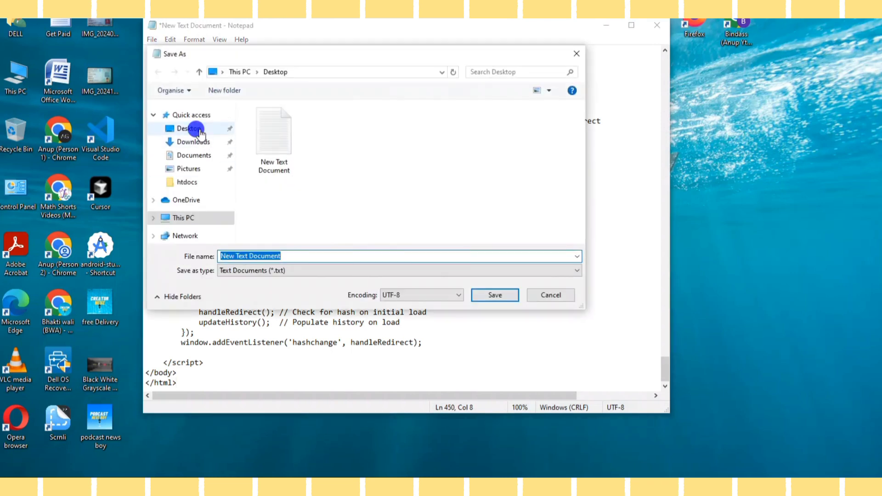
left_click(292, 256)
left_click(293, 256)
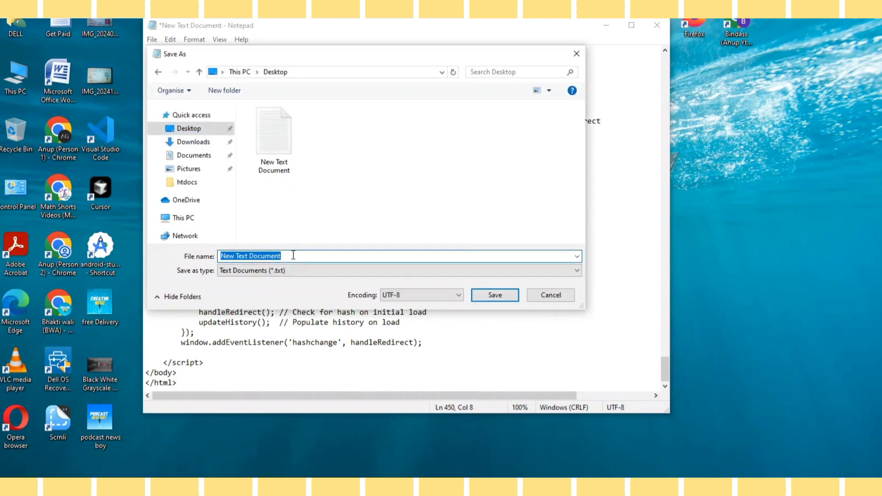
type("inde")
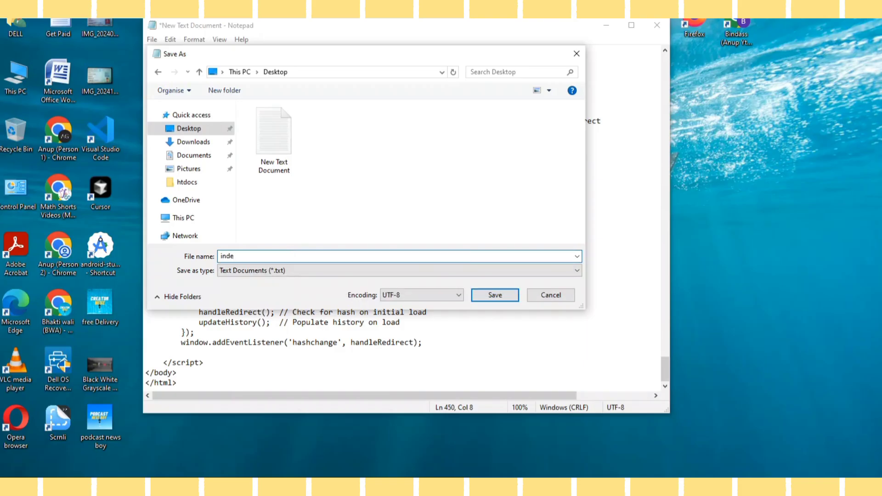
type("x,")
type("html")
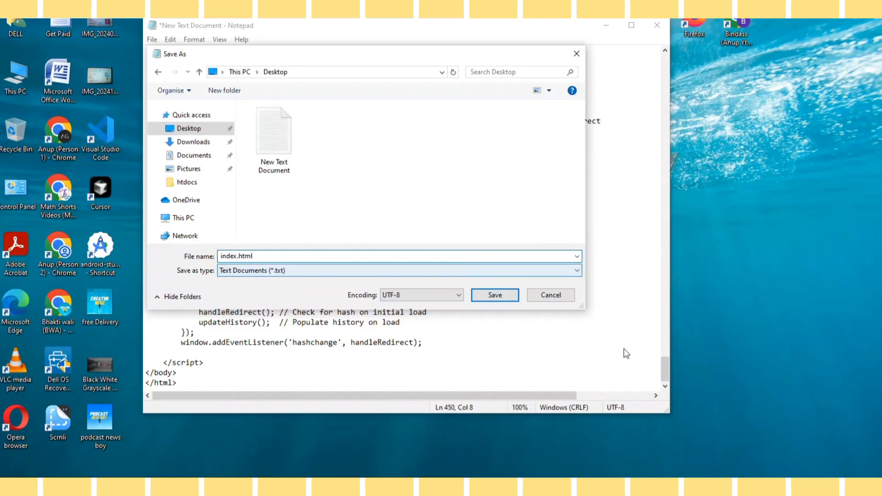
left_click(496, 296)
left_click(607, 26)
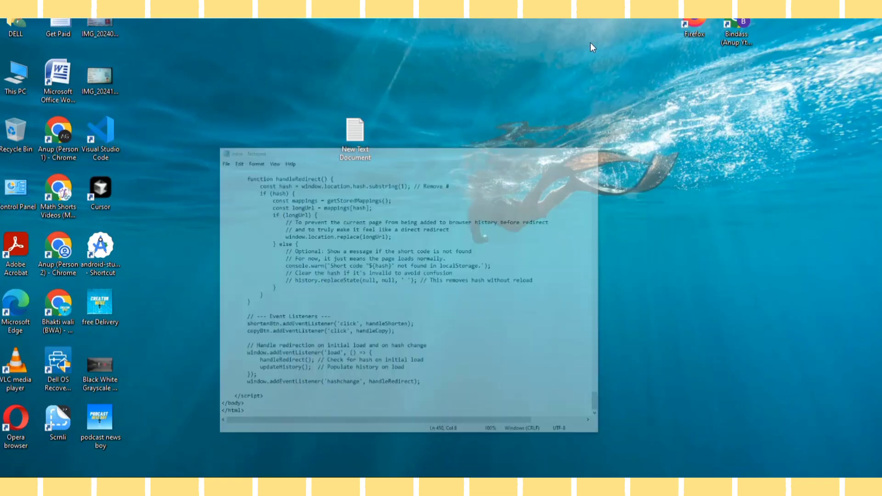
Refresh the desktop and open index.html in Google Chrome via Open with
right_click(325, 45)
left_click(354, 76)
right_click(147, 22)
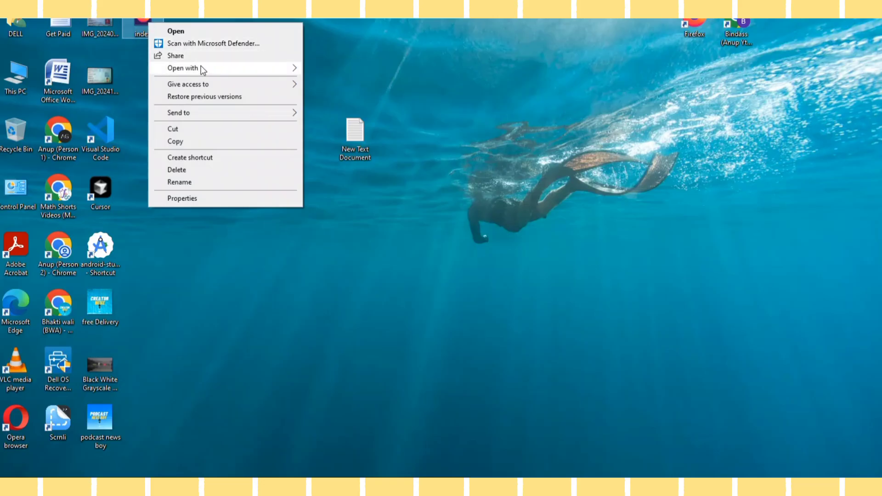
mouse_move(183, 67)
left_click(335, 93)
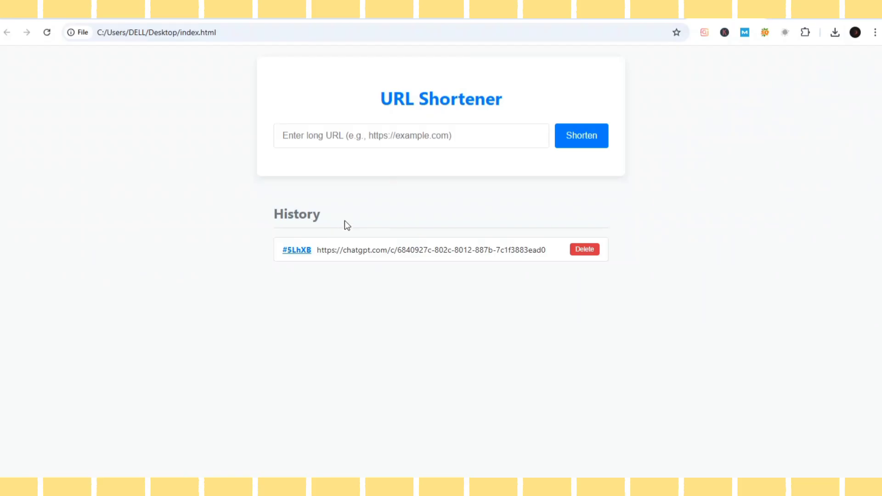
Delete the old history entry and shorten the AI Studio chat URL to index.html#rJEch
left_click(583, 249)
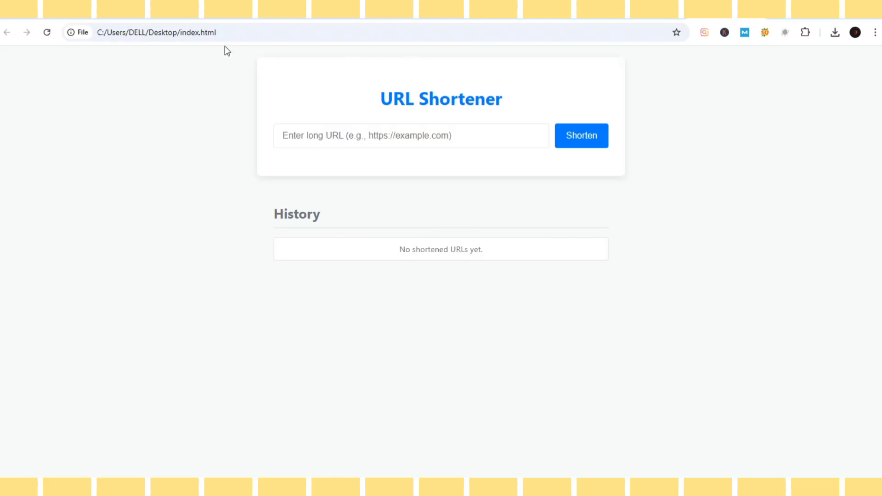
left_click(122, 19)
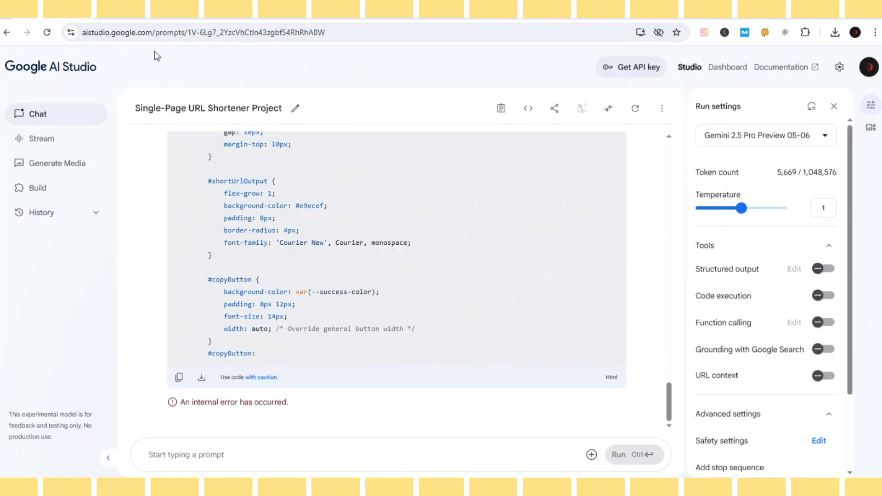
left_click(371, 34)
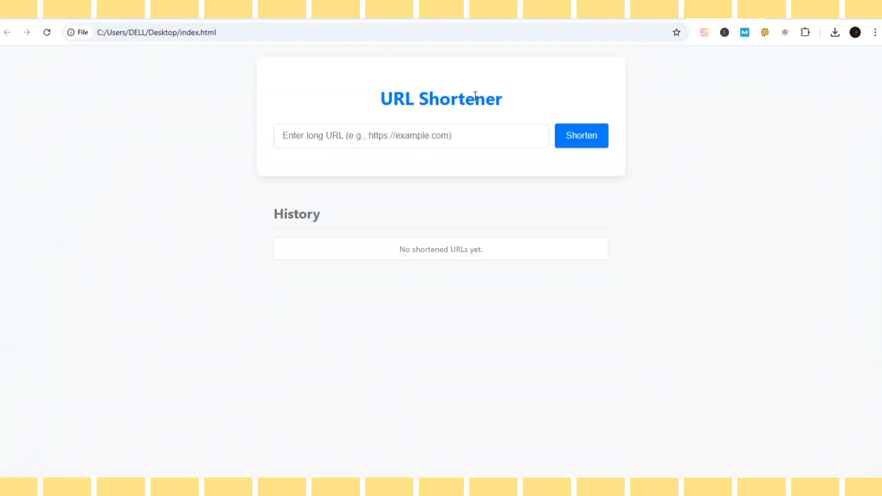
left_click(418, 125)
key("ctrl+v")
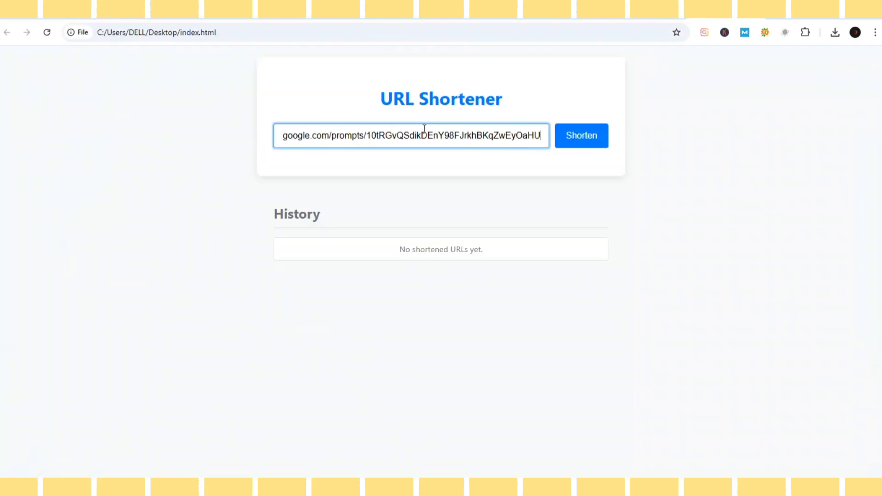
left_click(574, 140)
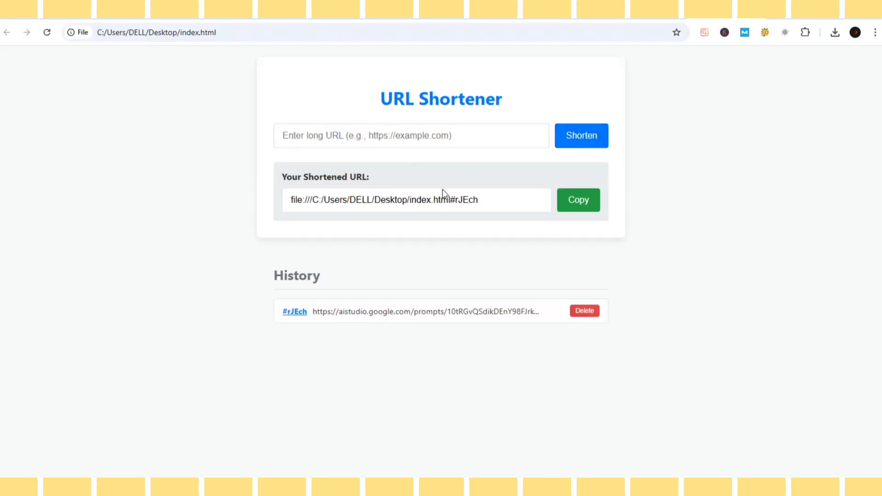
Copy the short link and open it in a new tab to test the redirect
left_click(577, 207)
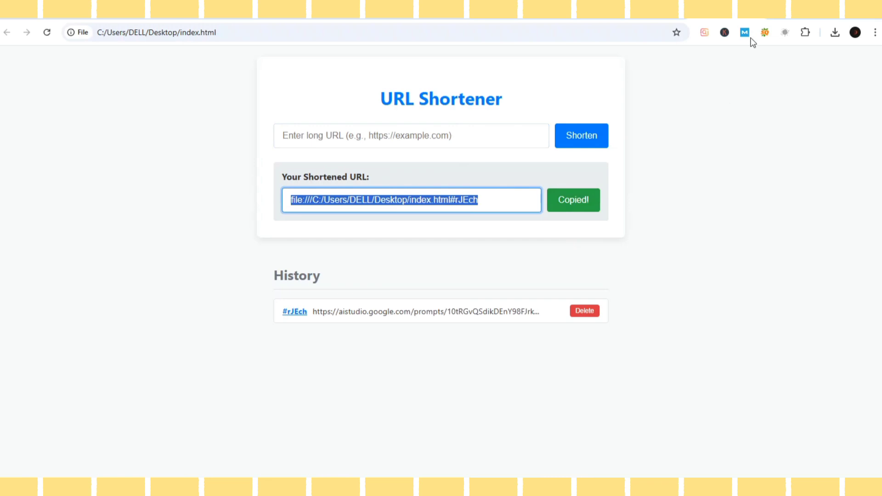
left_click(777, 14)
key("ctrl+v")
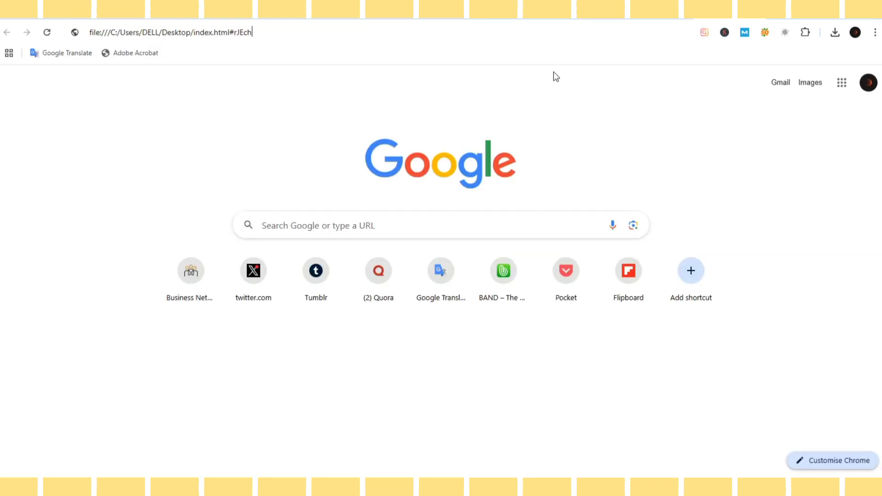
key("Return")
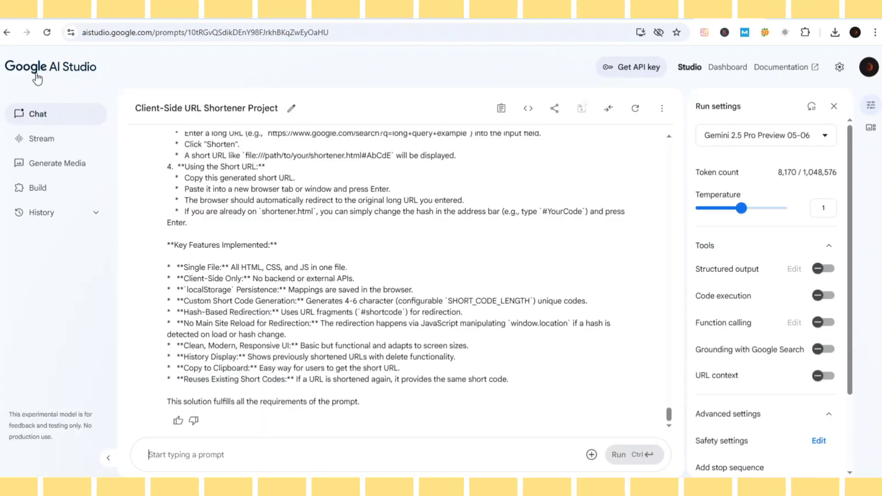
scroll(337, 190, "up", 5)
scroll(349, 195, "up", 5)
scroll(363, 203, "up", 5)
scroll(378, 208, "up", 5)
scroll(378, 209, "up", 3)
scroll(378, 206, "up", 3)
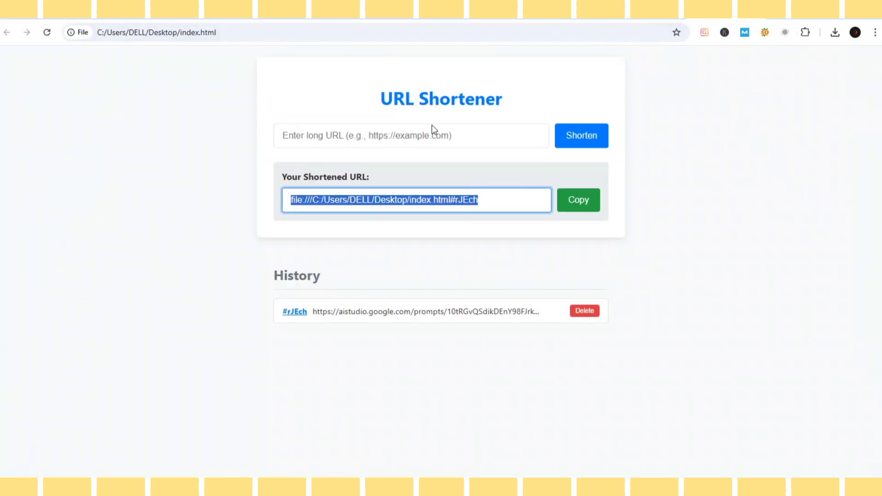
Deselect the generated short link on the URL Shortener page
left_click(440, 256)
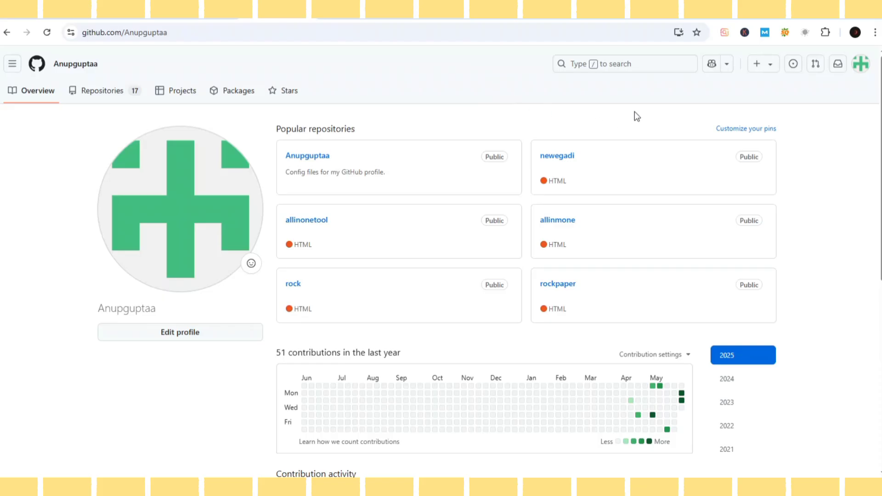
Create a new public GitHub repository named 'url' from the + menu
left_click(757, 63)
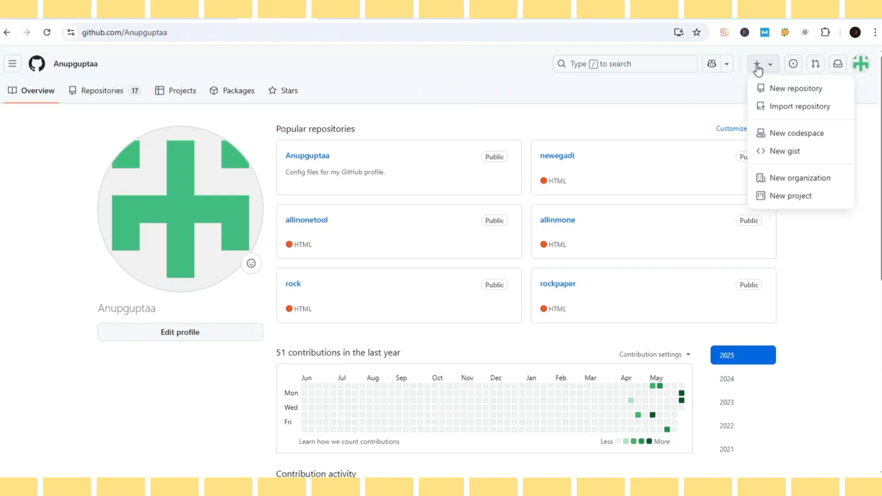
left_click(789, 92)
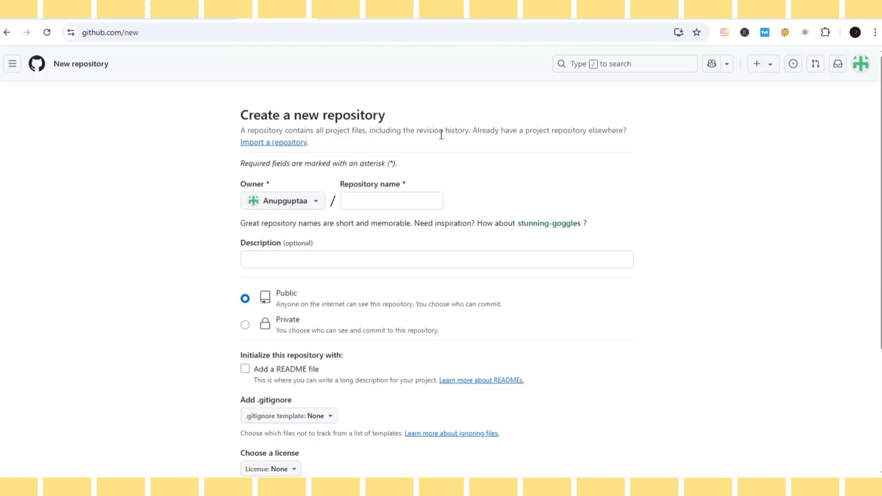
left_click(378, 200)
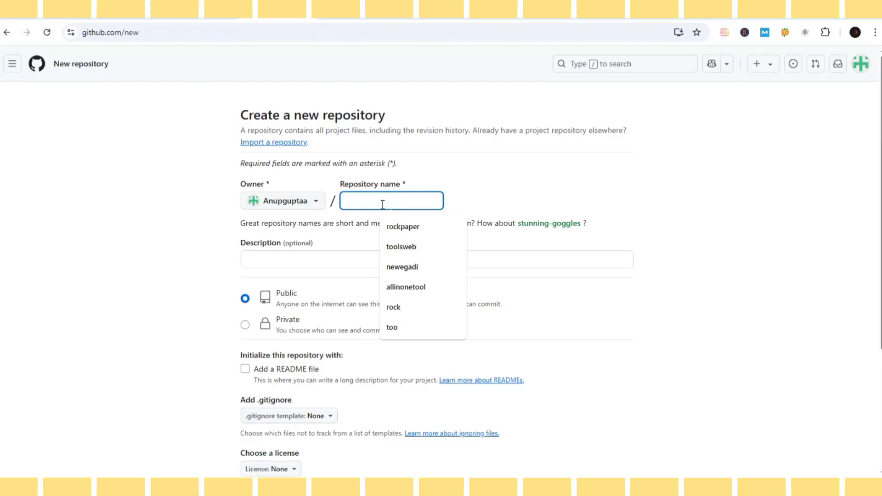
type("url")
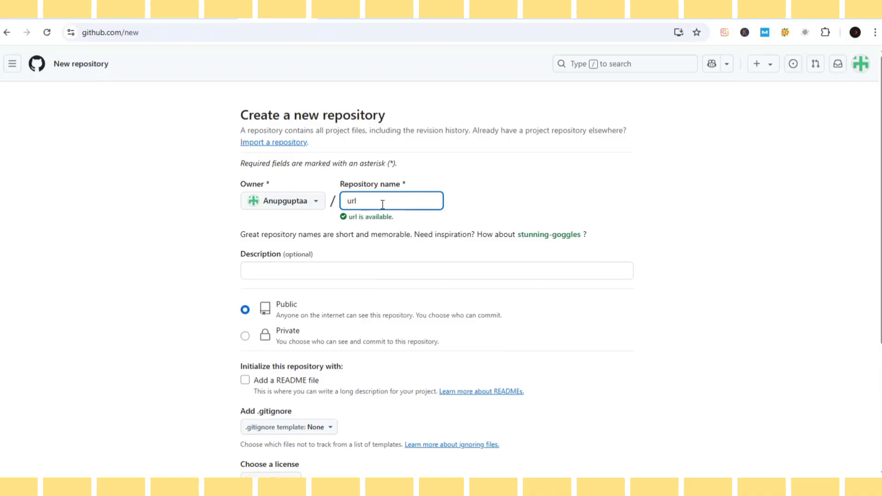
scroll(478, 214, "down", 2)
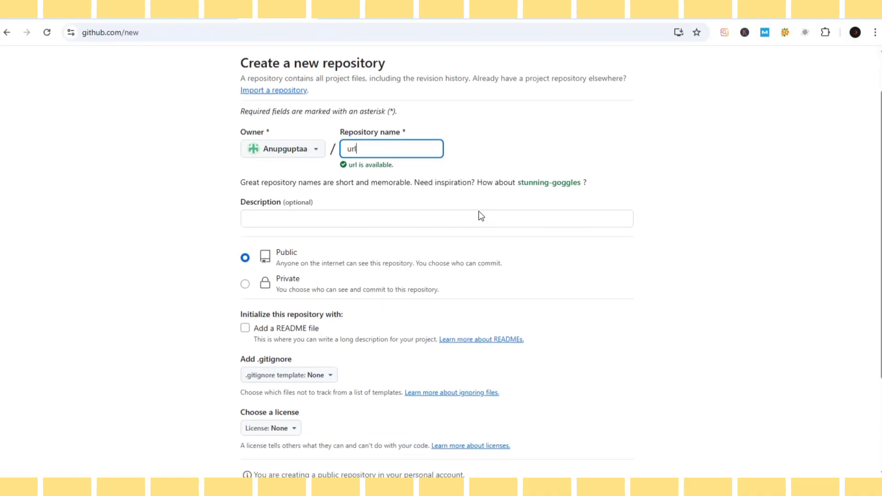
scroll(262, 244, "down", 3)
left_click(576, 375)
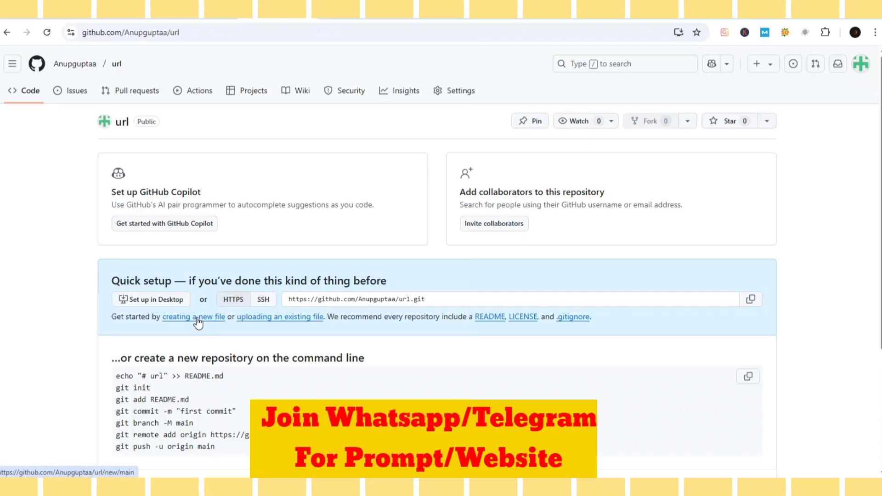
Upload index.html from the Desktop to the url repository and commit it
left_click(275, 317)
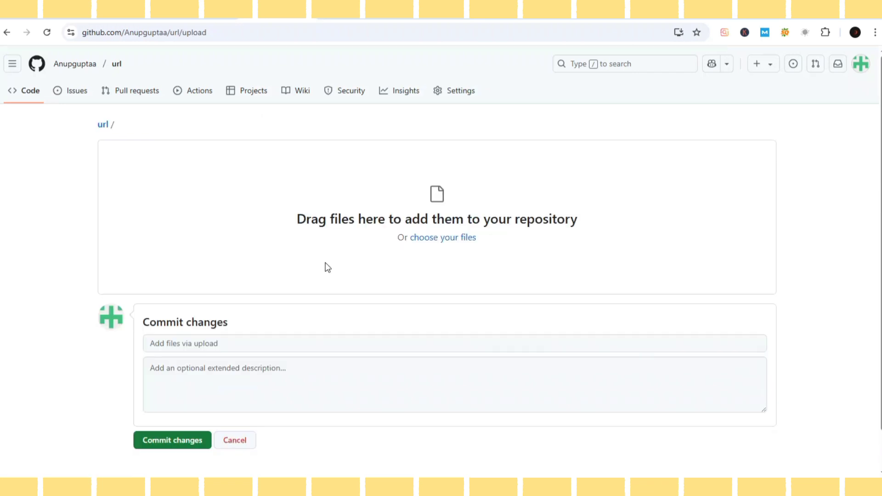
scroll(327, 267, "down", 1)
scroll(327, 268, "up", 1)
left_click(443, 238)
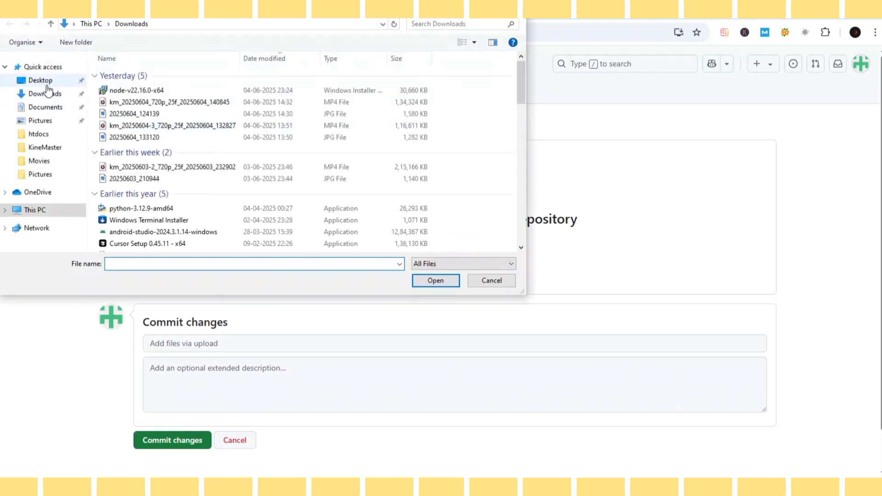
left_click(46, 83)
scroll(274, 152, "down", 2)
left_click(358, 145)
left_click(424, 279)
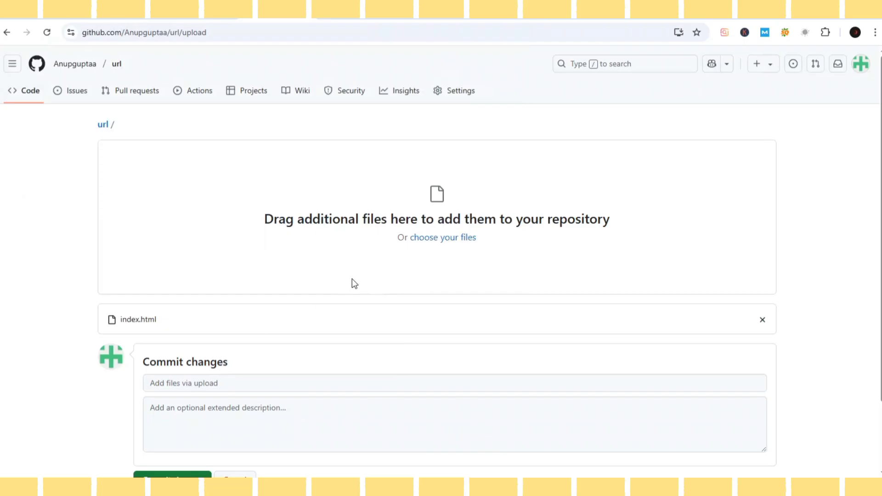
scroll(353, 279, "down", 2)
left_click(164, 410)
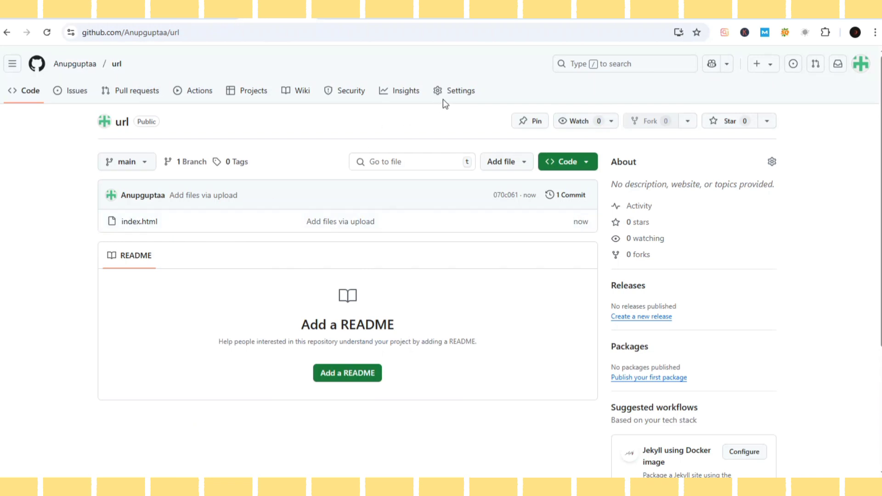
left_click(455, 93)
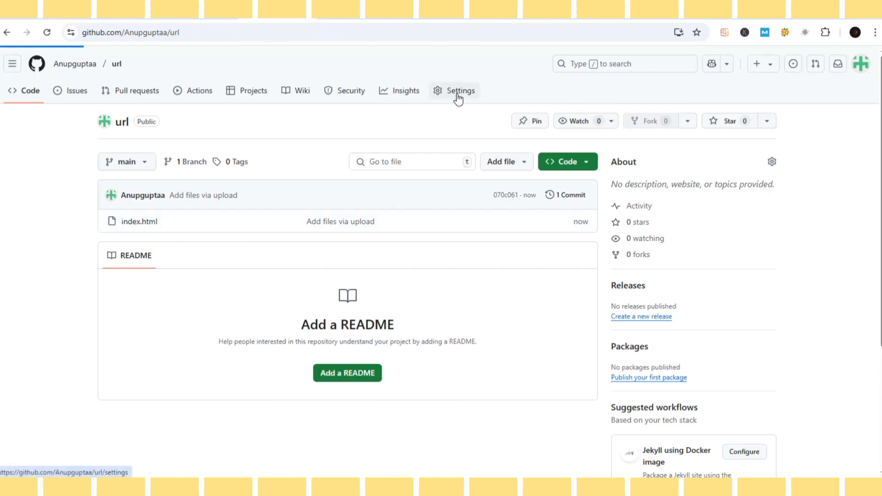
Set GitHub Pages to publish from the main branch / (root) and save it
left_click(126, 376)
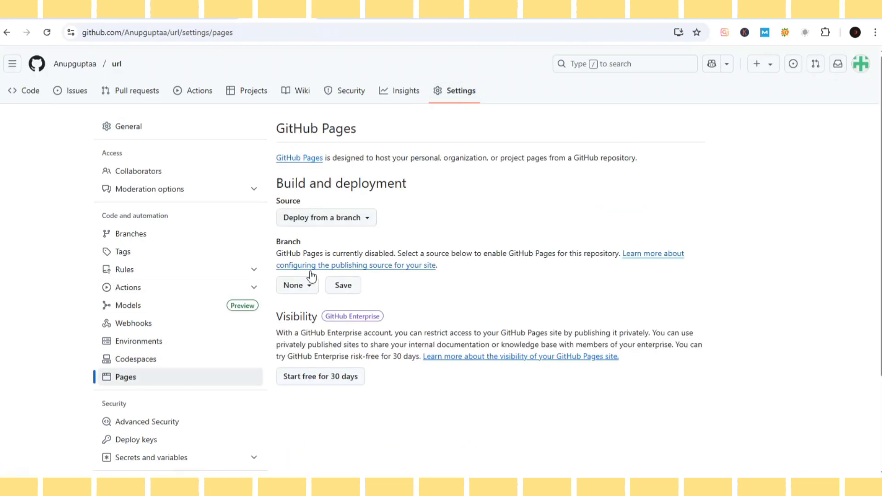
left_click(301, 286)
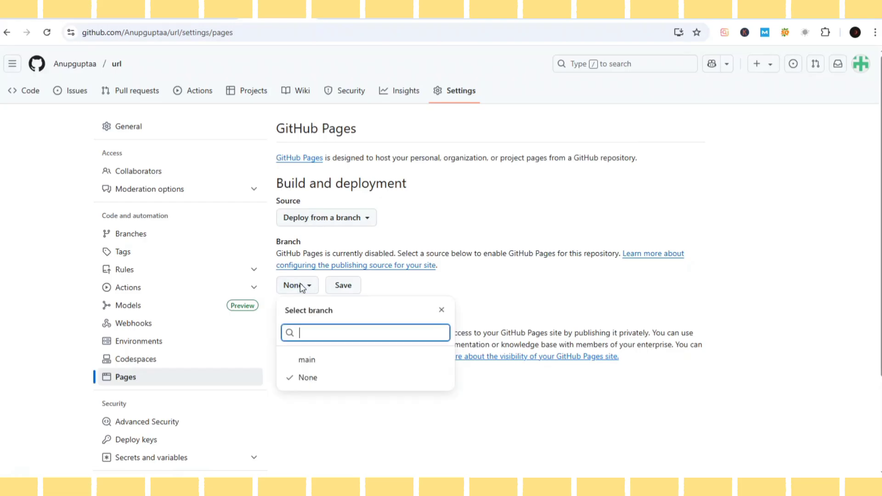
left_click(309, 360)
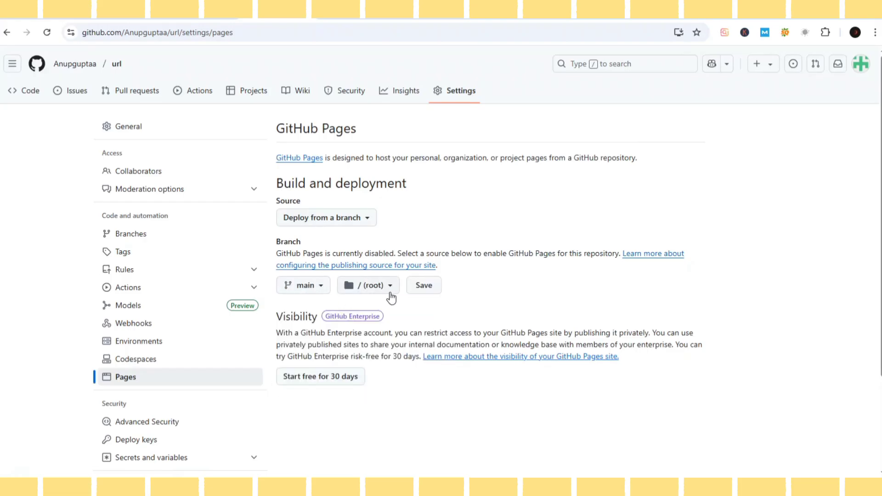
left_click(424, 285)
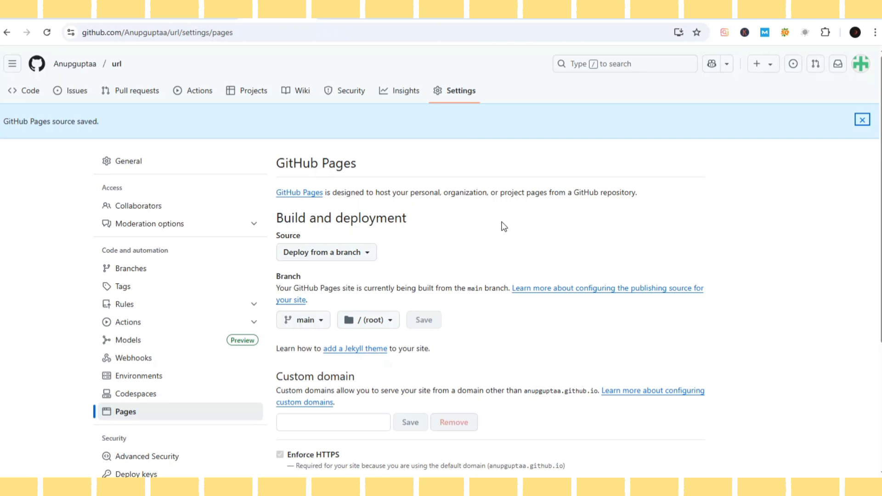
left_click(348, 18)
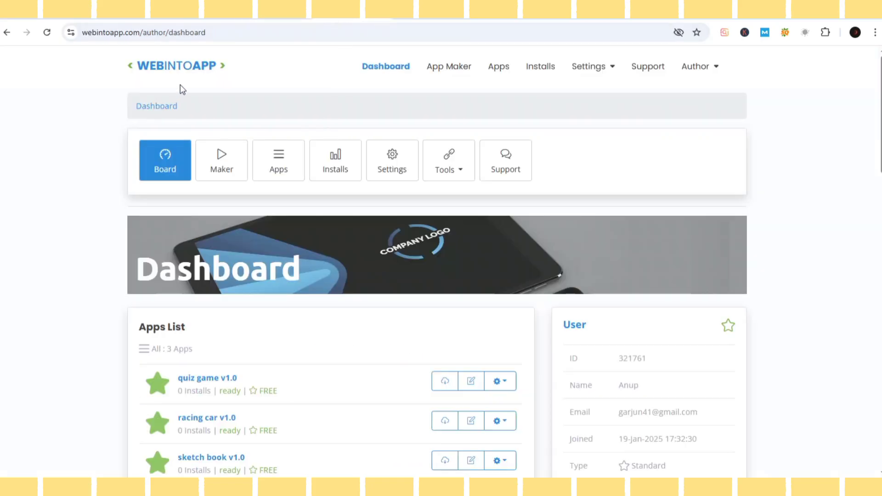
Check and close the quiz game's Download dialog, then launch the App Maker
scroll(184, 89, "down", 2)
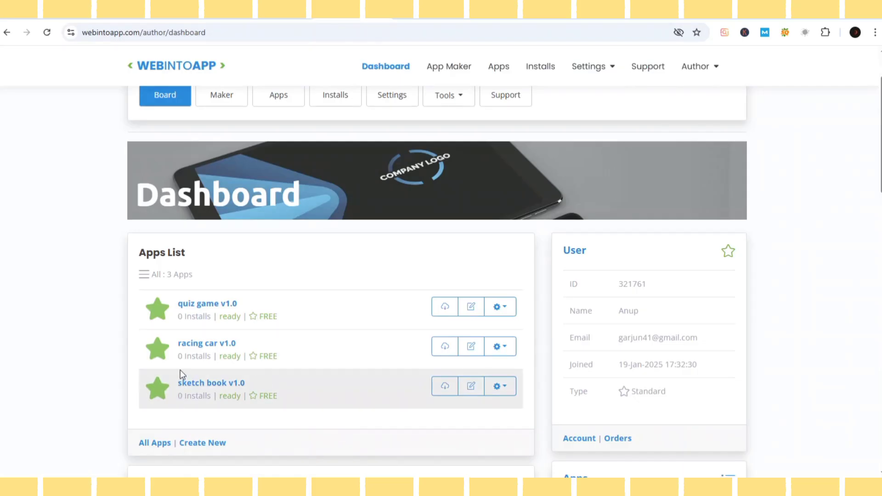
left_click(443, 306)
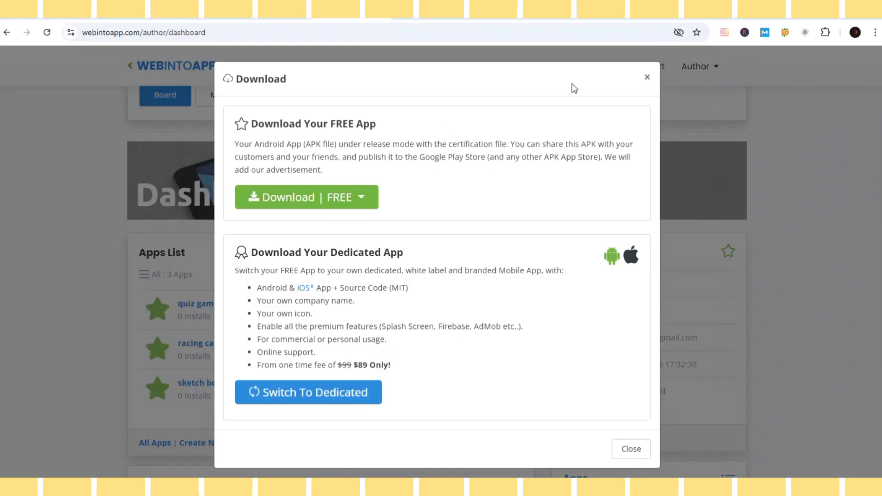
left_click(642, 84)
scroll(357, 139, "up", 2)
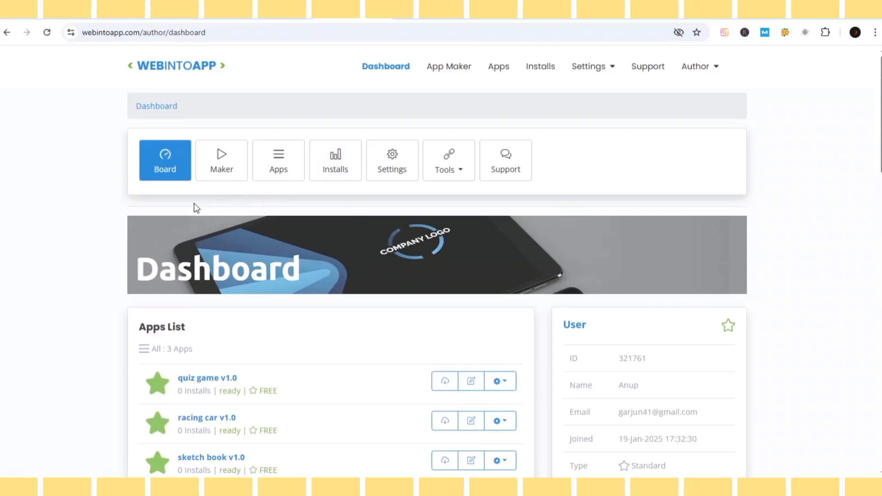
left_click(223, 171)
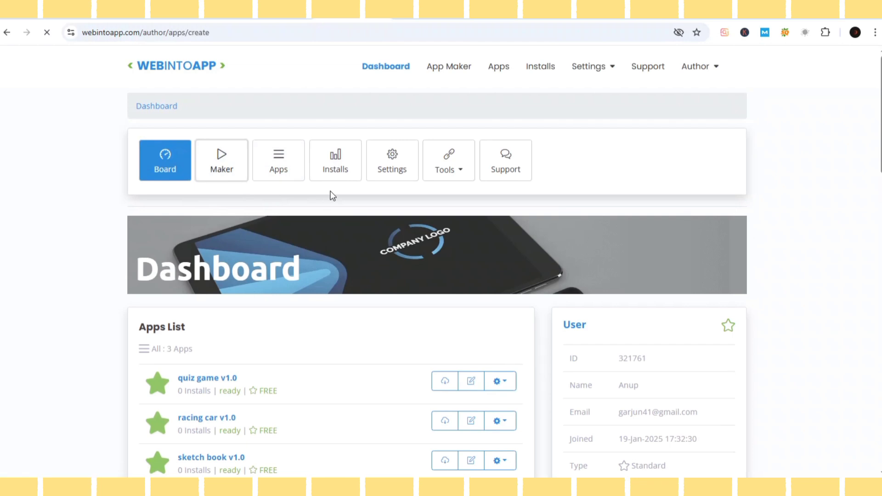
scroll(329, 193, "down", 1)
Copy the live GitHub Pages address into the WebIntoApp URL field, removing the leading space
left_click(216, 302)
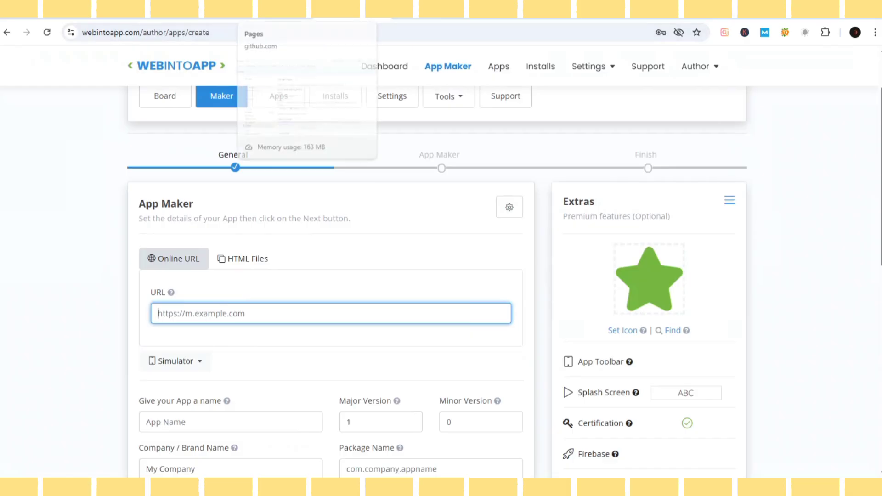
left_click(302, 12)
left_click(46, 33)
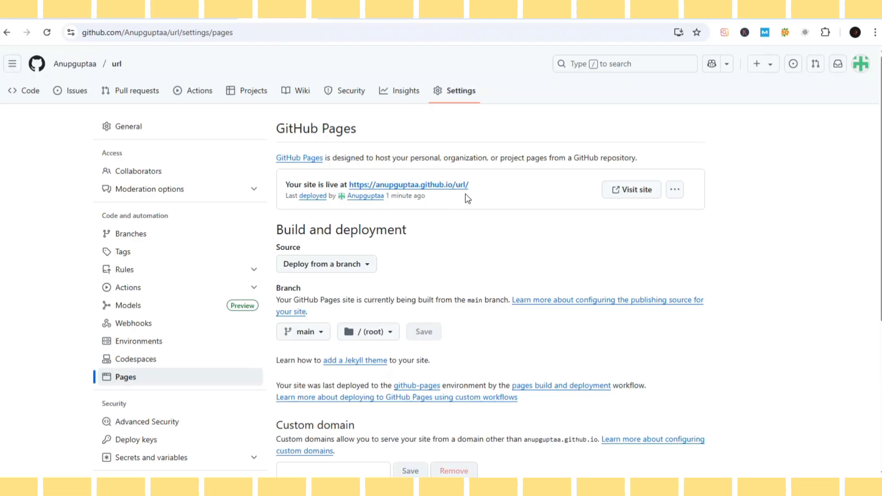
left_click_drag(470, 184, 348, 186)
key("ctrl+c")
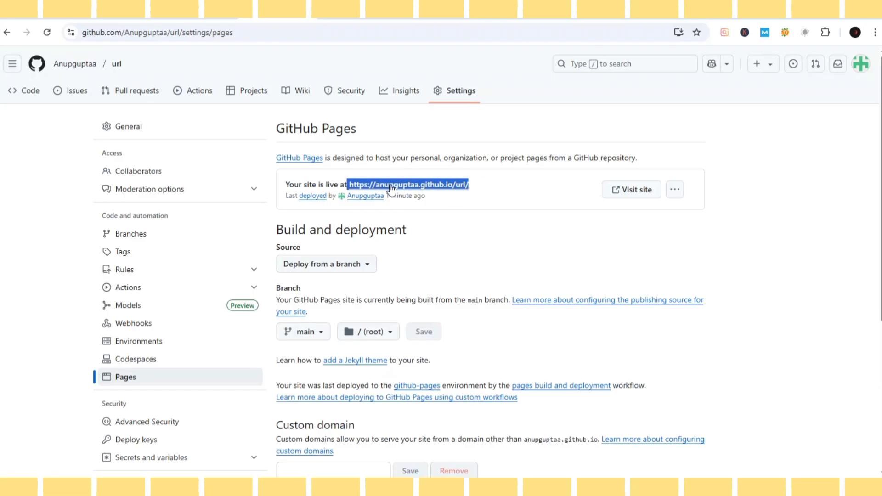
left_click(345, 18)
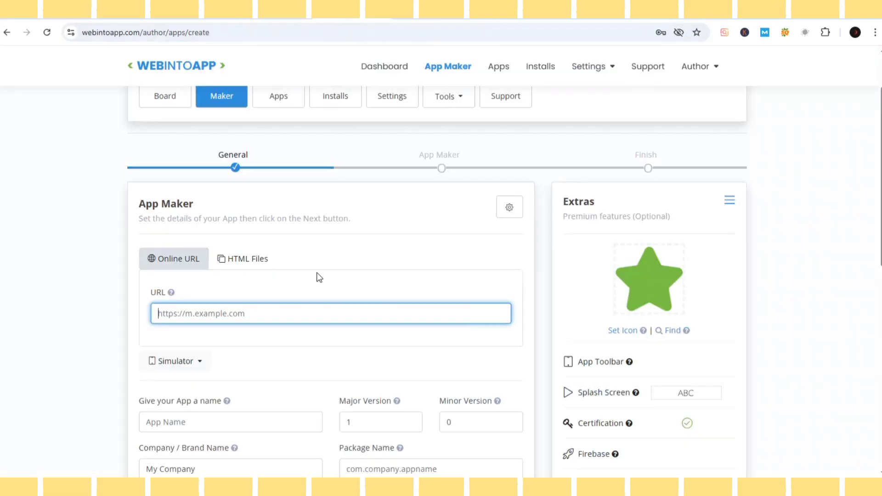
key("ctrl+v")
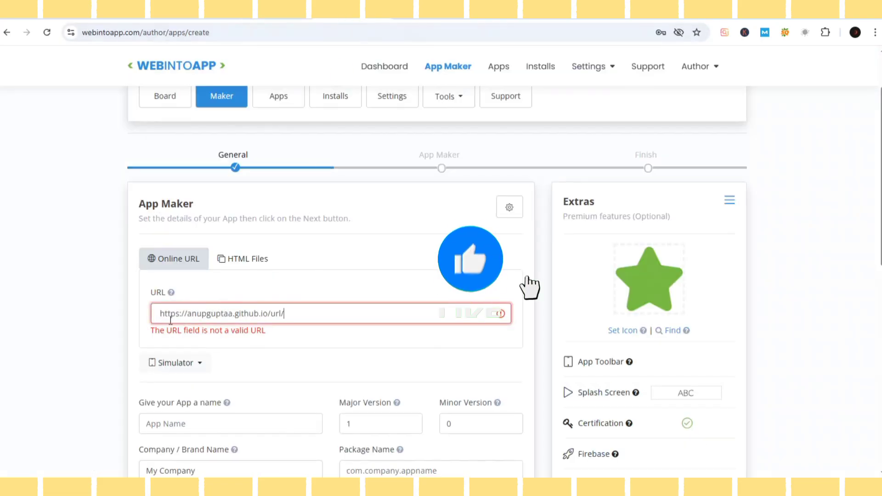
left_click(155, 313)
key("BackSpace")
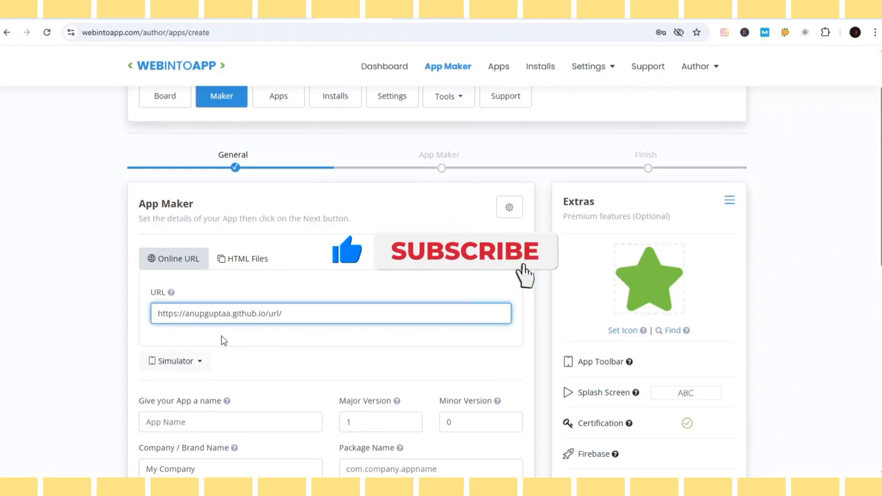
left_click(247, 342)
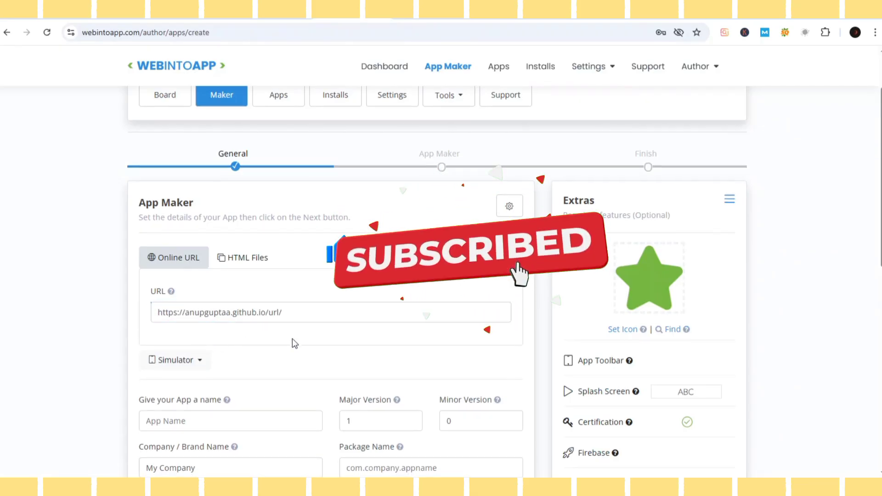
Name the app 'url shortner' and continue to the App Details summary
scroll(292, 340, "down", 2)
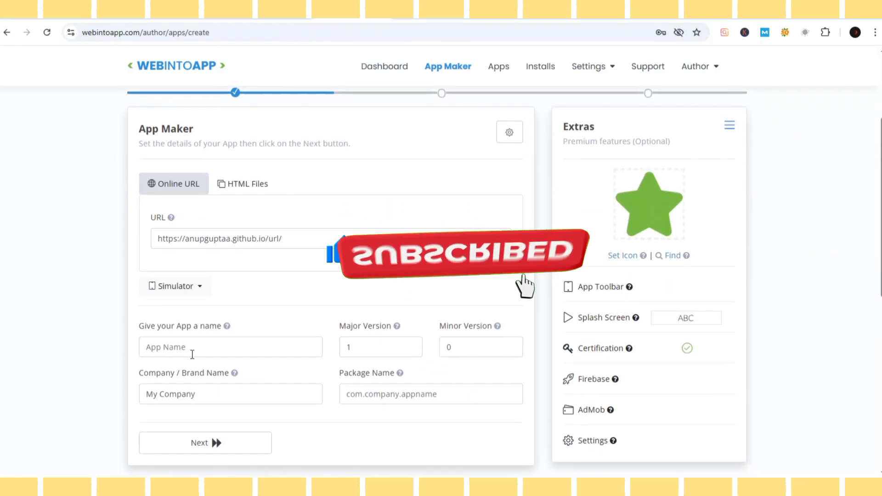
left_click(188, 345)
type("u")
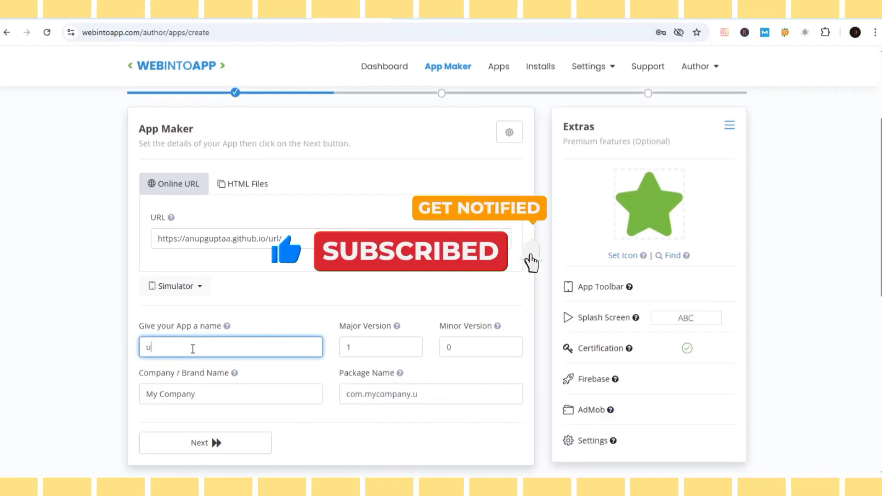
type("rl shortner")
scroll(283, 362, "down", 1)
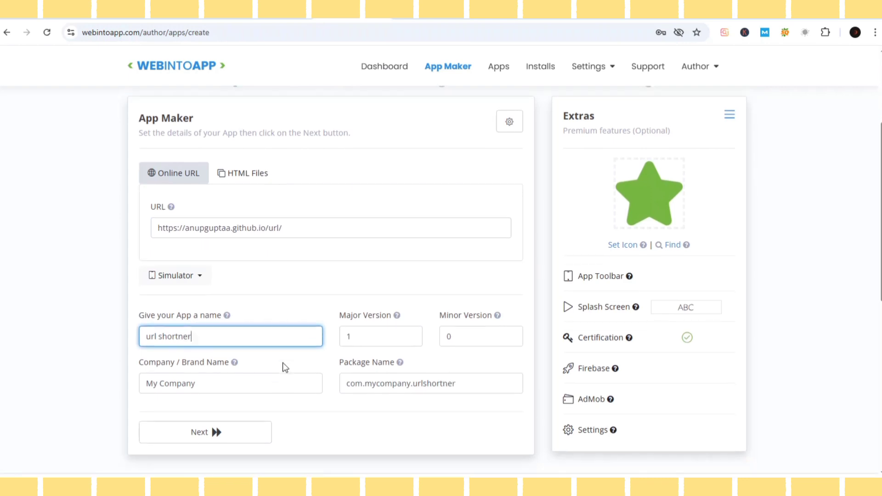
scroll(283, 363, "down", 1)
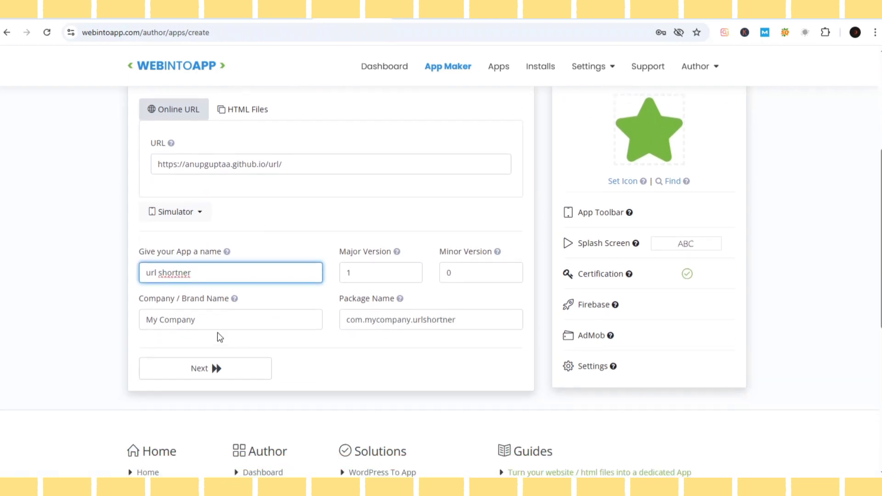
left_click(223, 373)
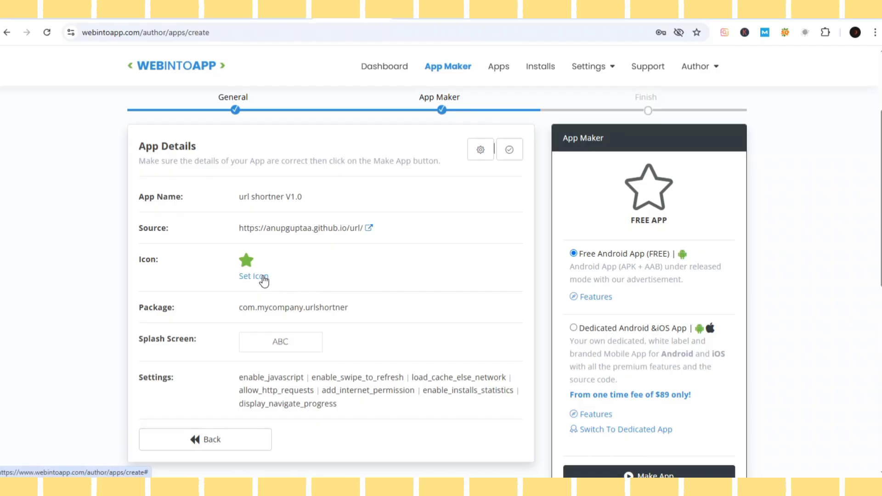
Build url shortner 1.0 as a Free Android App with Make App
scroll(303, 266, "down", 2)
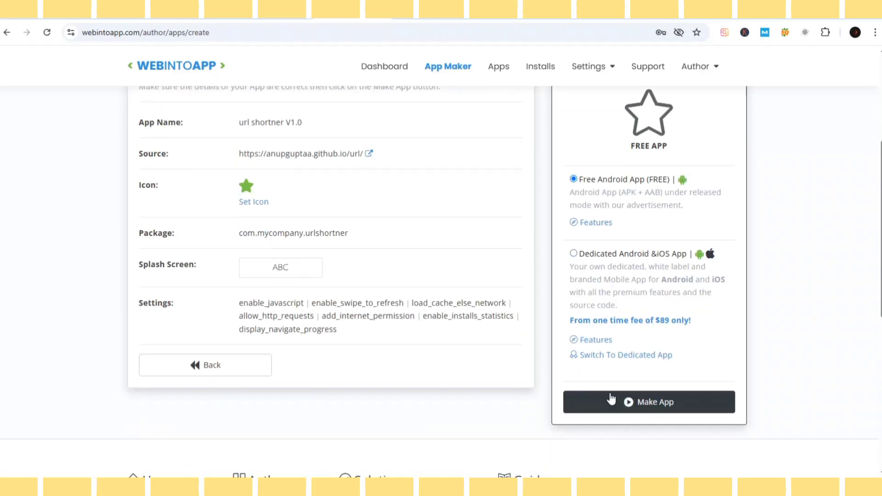
left_click(633, 401)
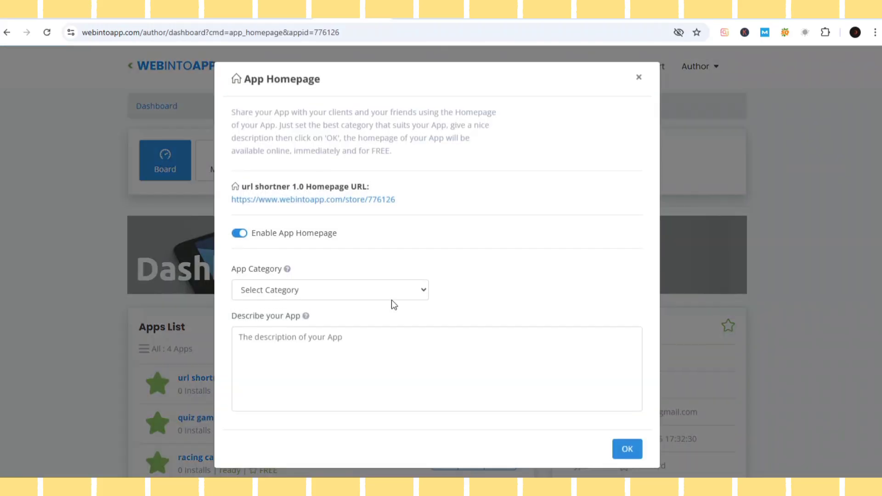
Set the app category to Business and the description to 'url shortener app', correcting its spelling, then save
left_click(374, 290)
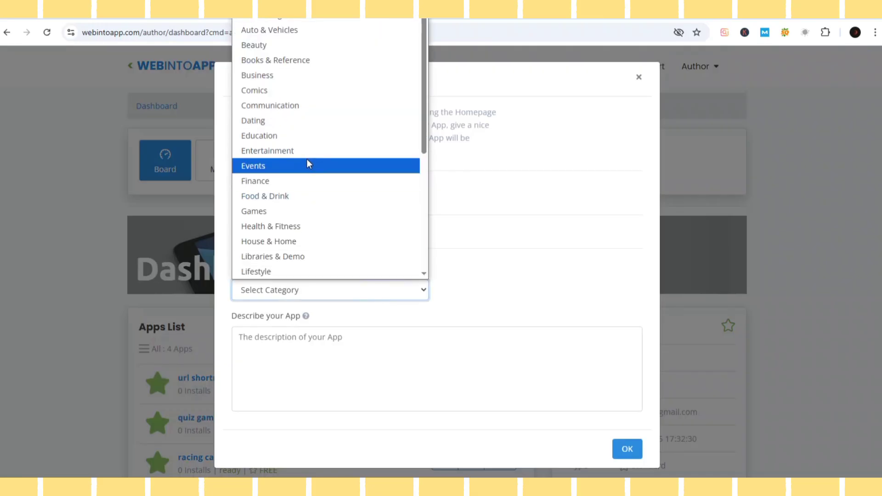
scroll(307, 159, "up", 1)
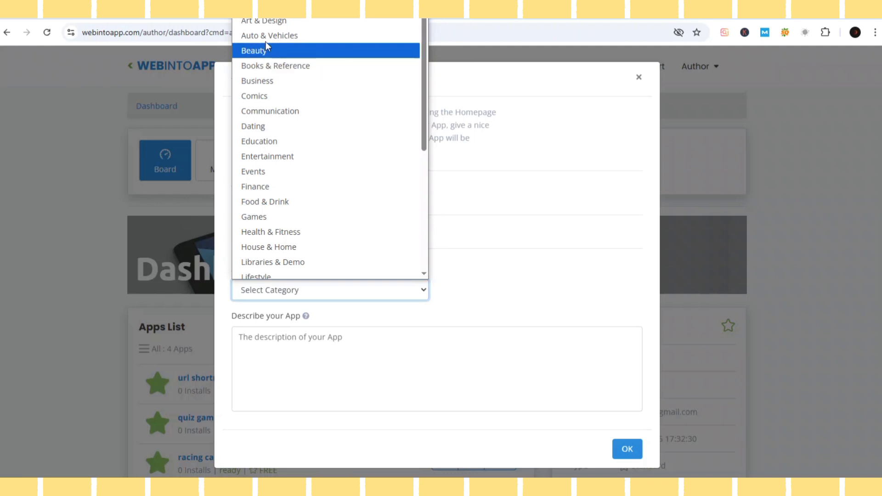
left_click(265, 79)
left_click(322, 346)
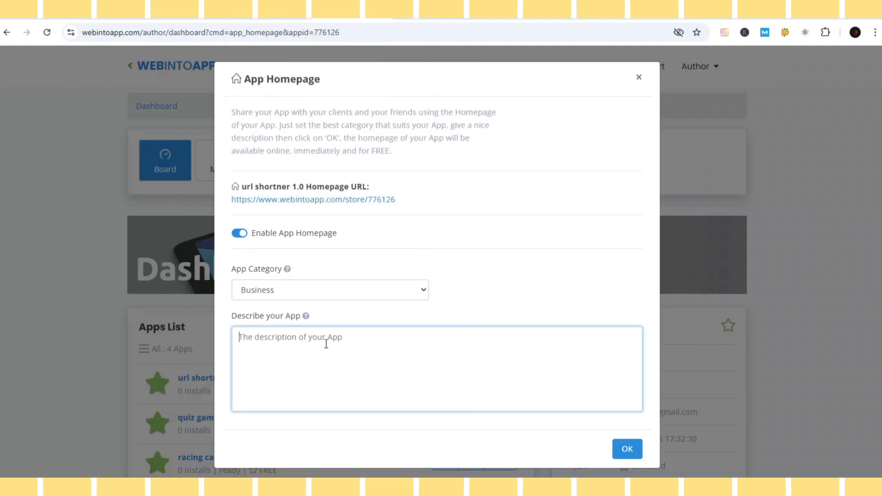
type("url shortner app")
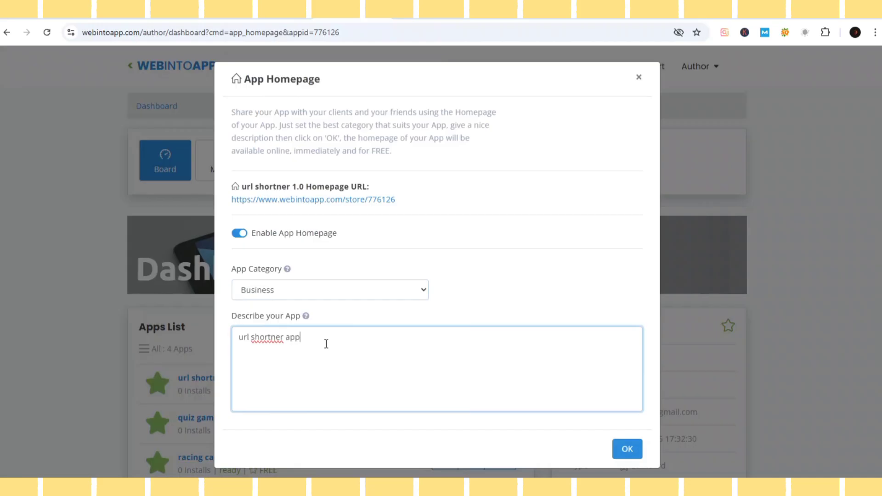
right_click(284, 340)
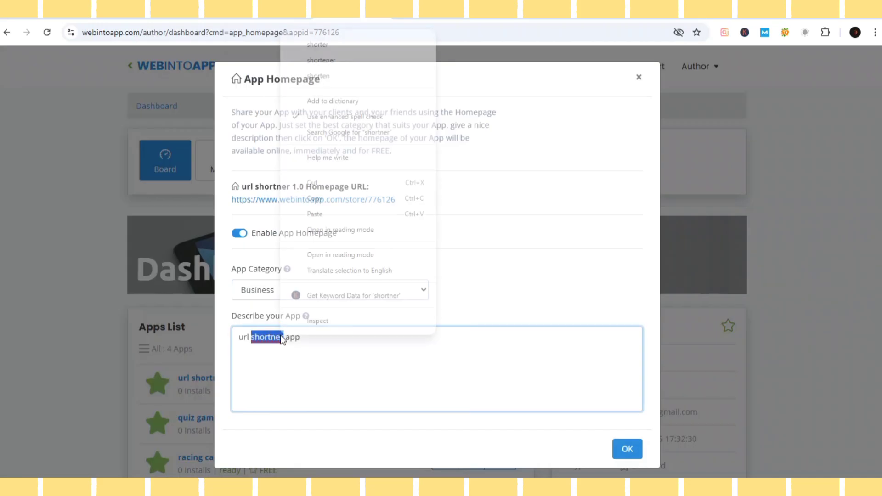
left_click(322, 60)
left_click(626, 450)
scroll(434, 329, "down", 3)
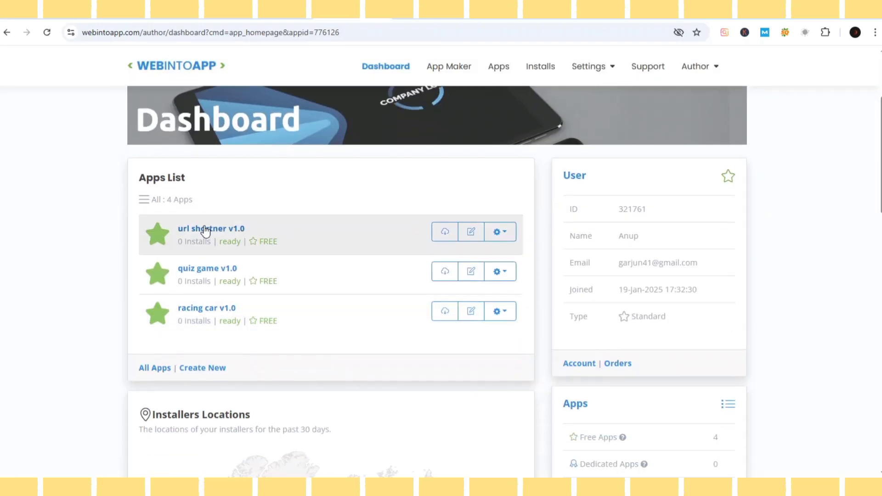
View the download options for url shortner v1.0, then close them
scroll(208, 218, "up", 3)
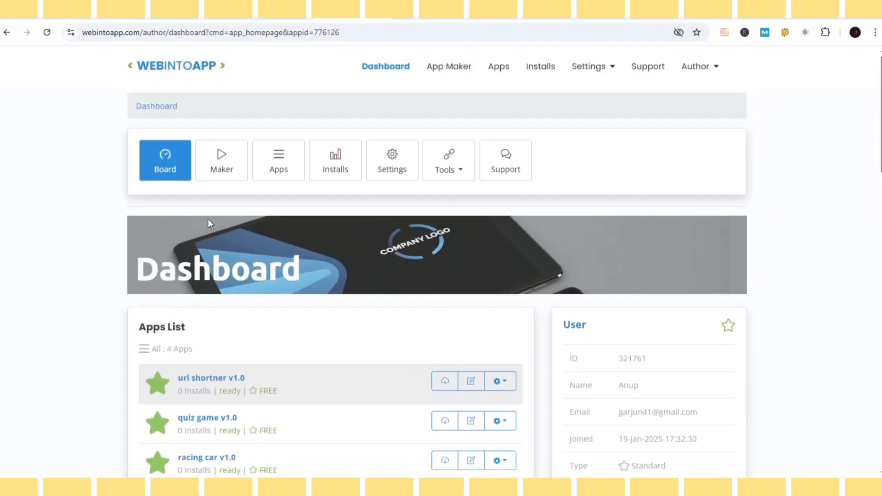
left_click(444, 382)
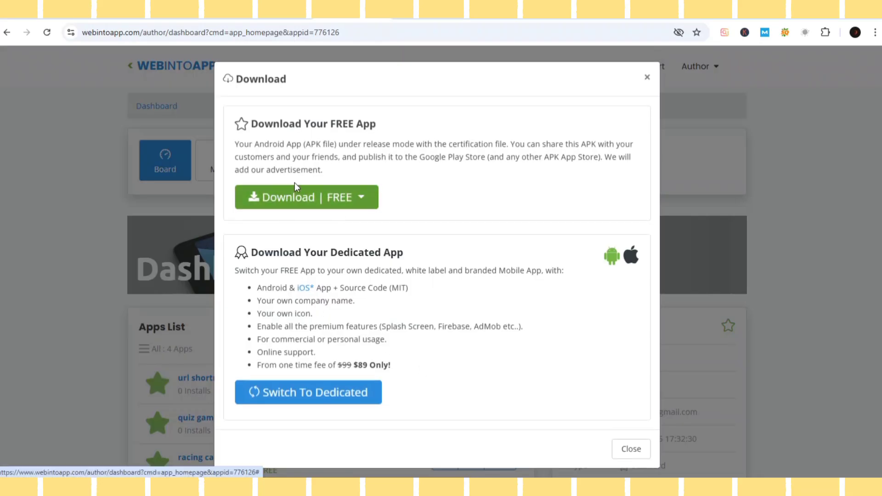
left_click(647, 77)
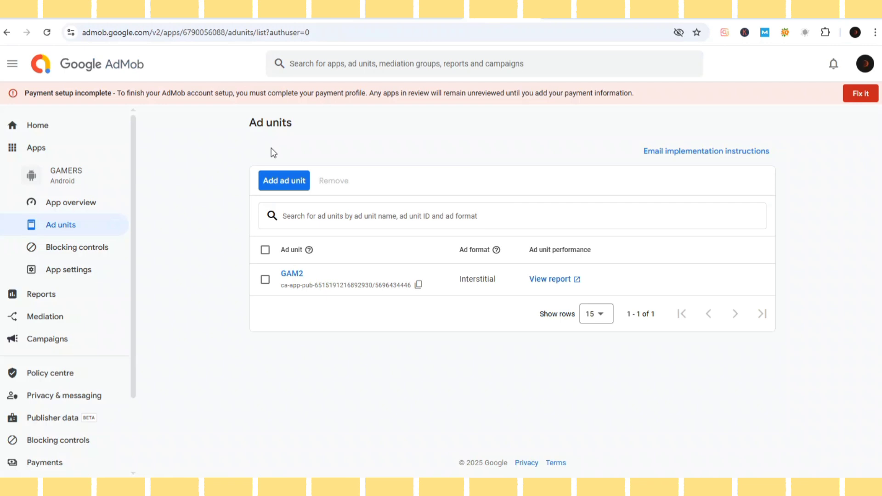
Switch to the gameo app's ad units in AdMob and copy the interstitial unit's ID
left_click(33, 148)
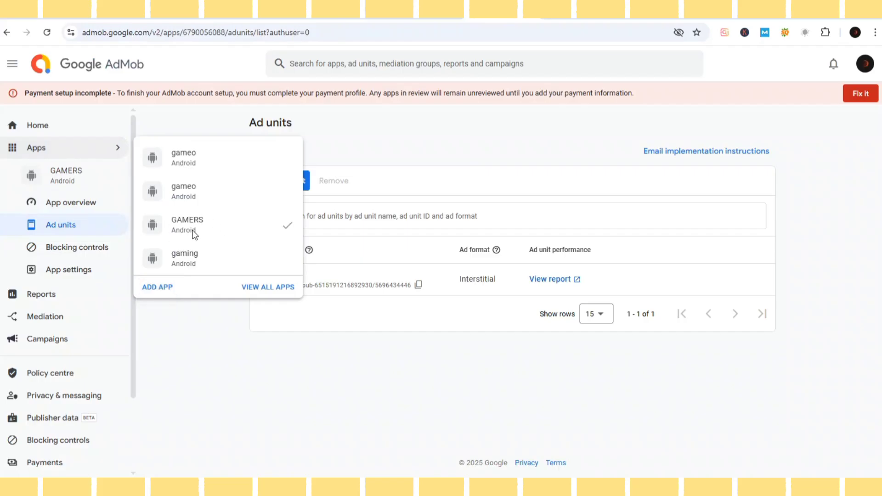
left_click(179, 168)
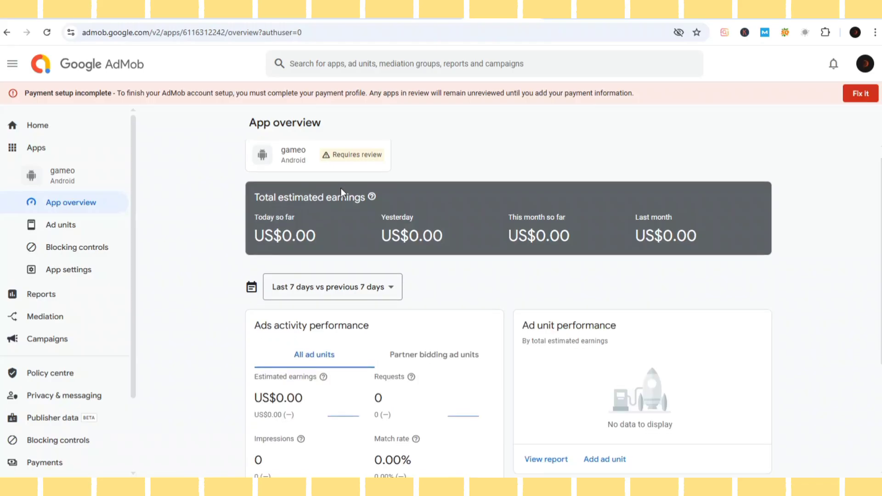
scroll(341, 188, "down", 2)
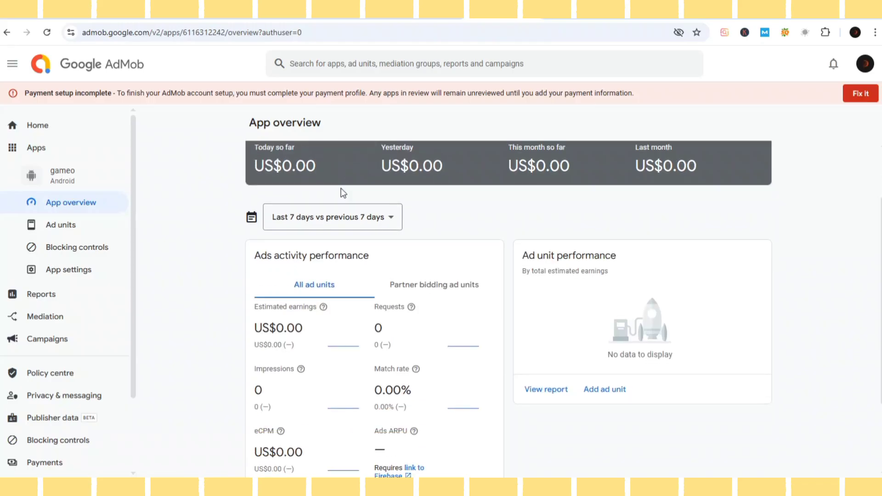
left_click(89, 234)
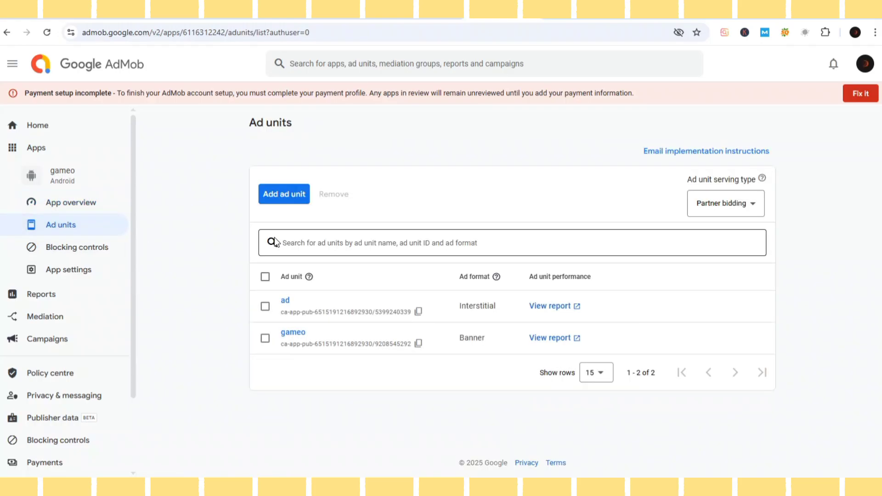
left_click(281, 194)
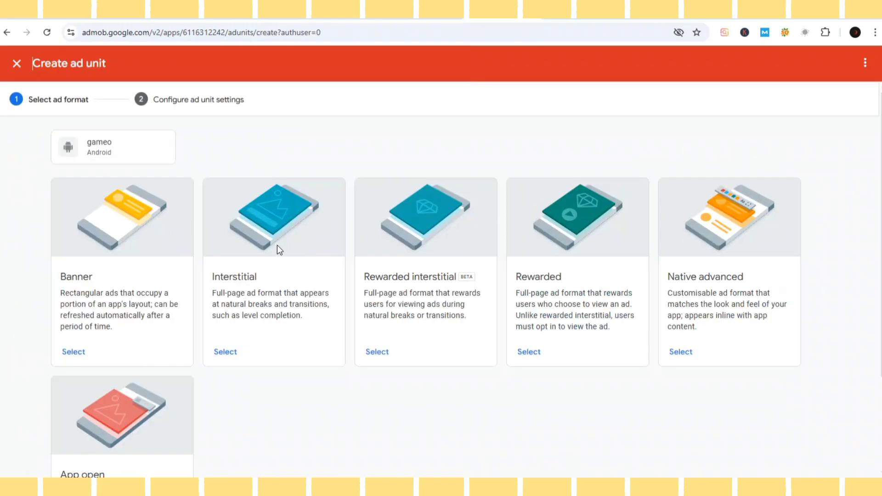
left_click(16, 63)
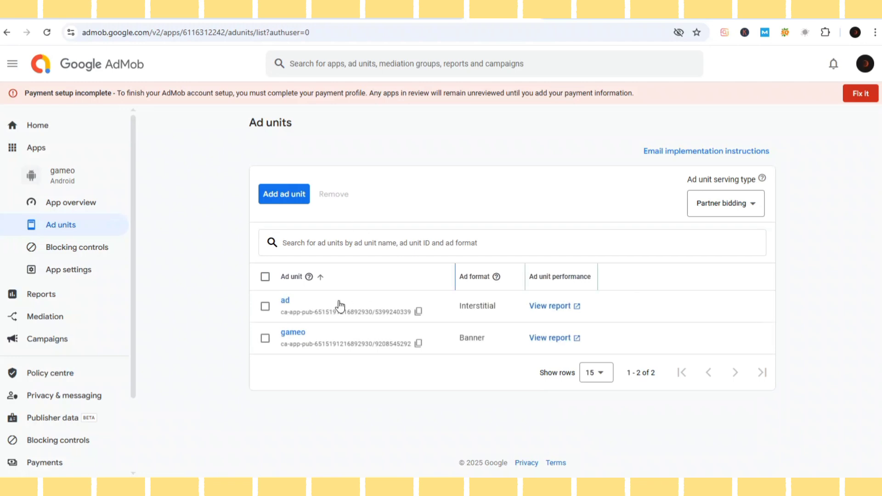
left_click(418, 313)
Return to the WebIntoApp dashboard listing url shortner v1.0 among 4 apps
left_click(326, 14)
left_click(340, 13)
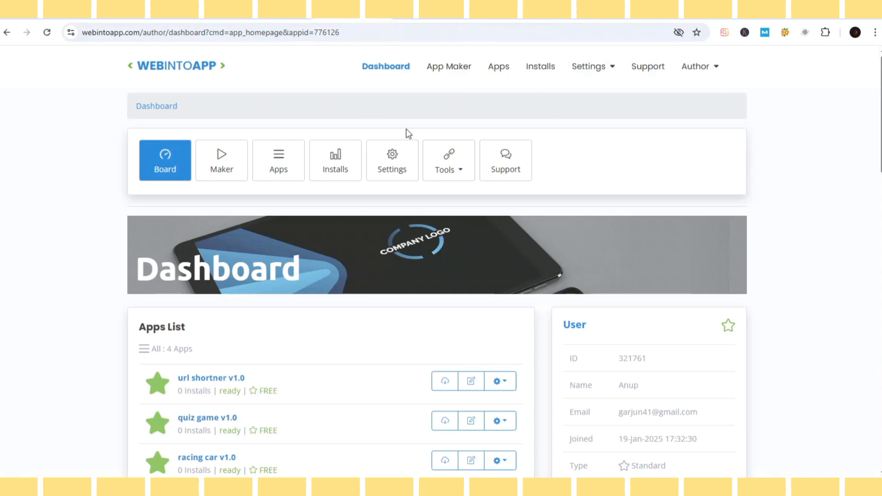